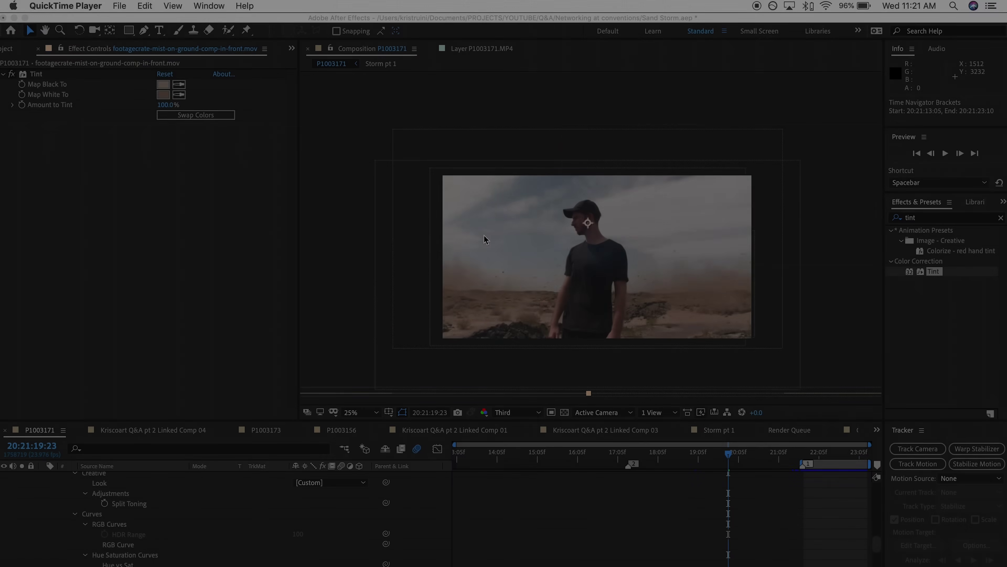
# Step: Scrub the composition through 13:15, 14:08 and 16:02 to 20:21:16:07, where the storm rises
pyautogui.click(474, 462)
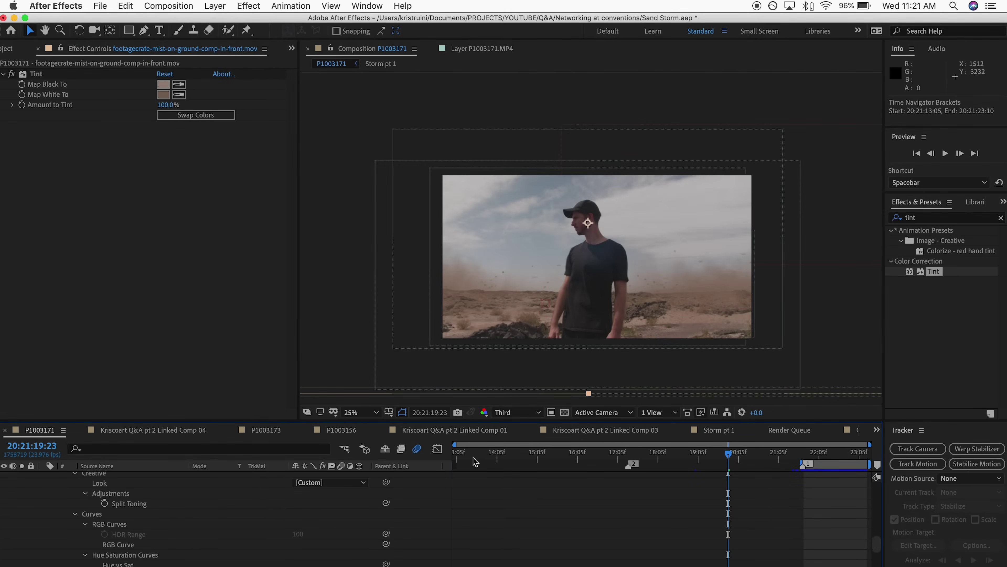
pyautogui.click(474, 460)
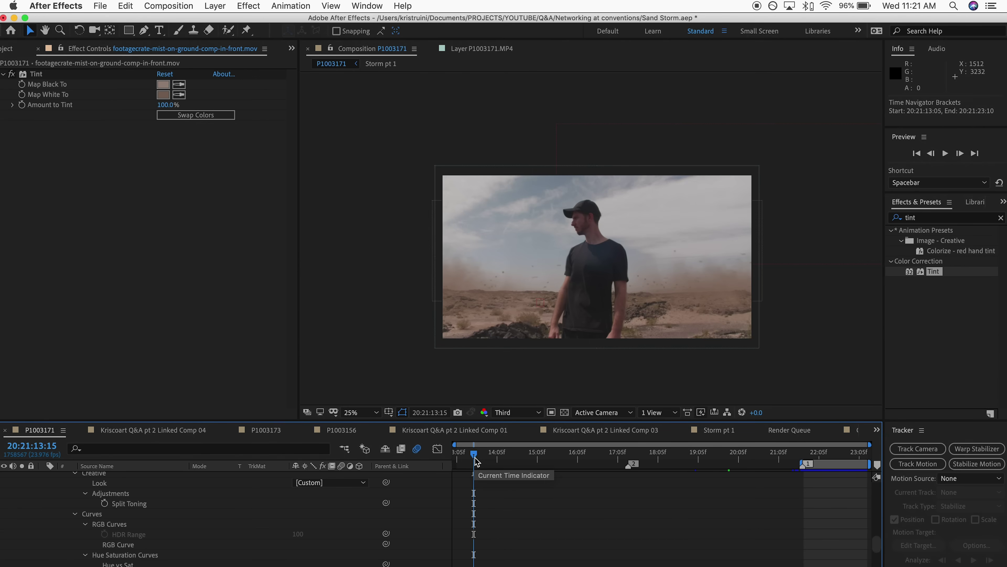
pyautogui.click(502, 464)
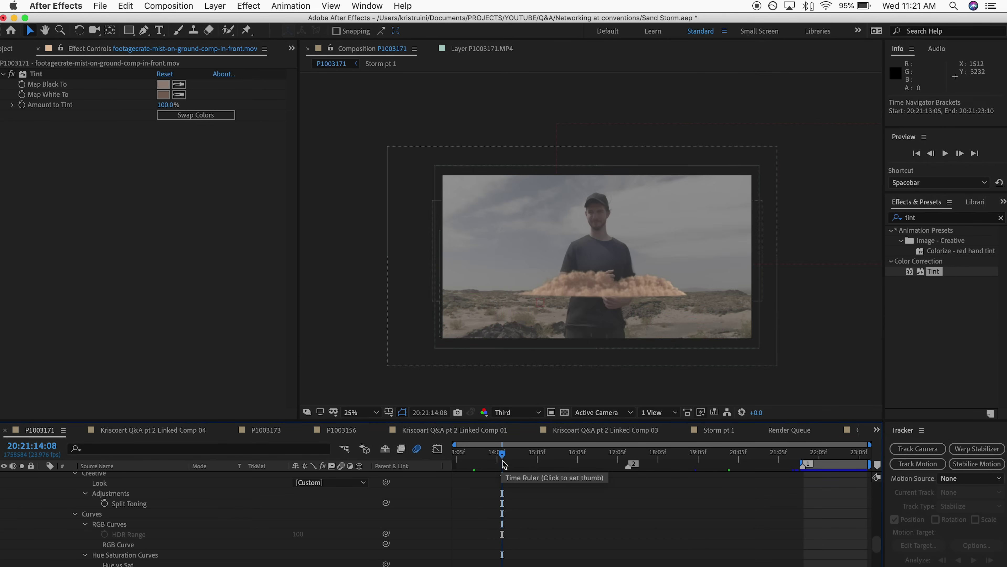
pyautogui.click(574, 461)
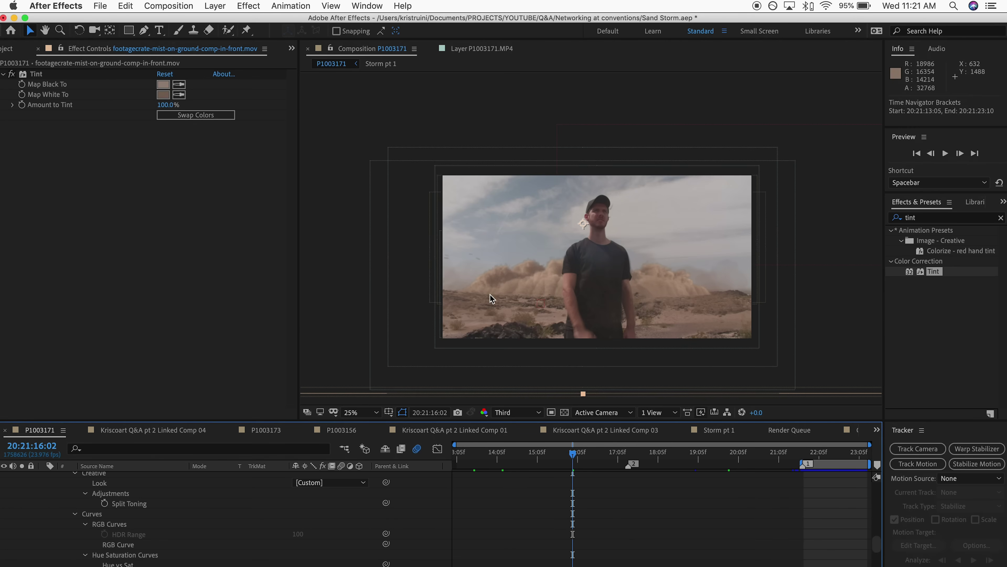
pyautogui.click(581, 456)
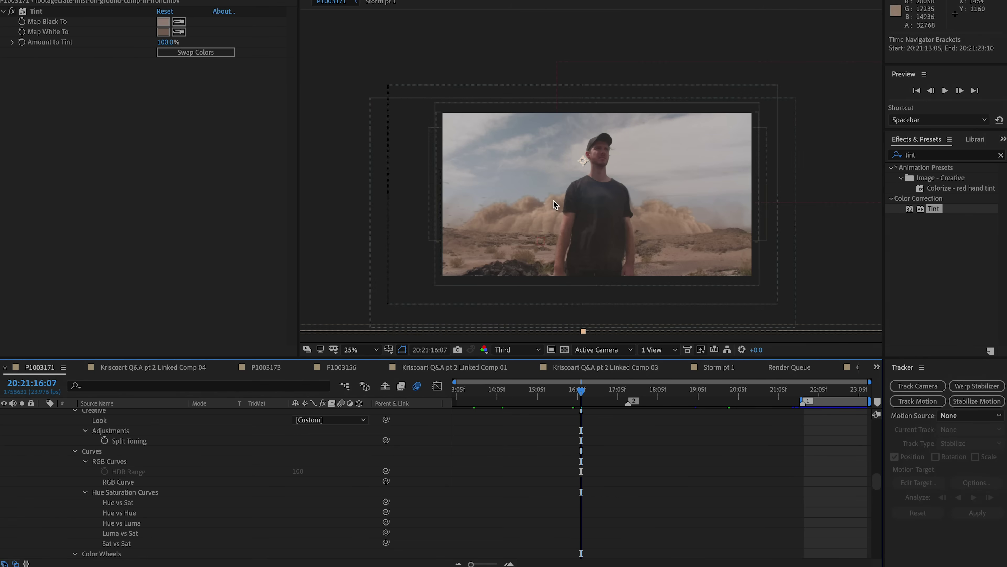
# Step: Collapse the expanded properties and Opacity rows of layers 1–11, including Null 1
pyautogui.scroll(8, 225, 467)
pyautogui.scroll(5, 225, 467)
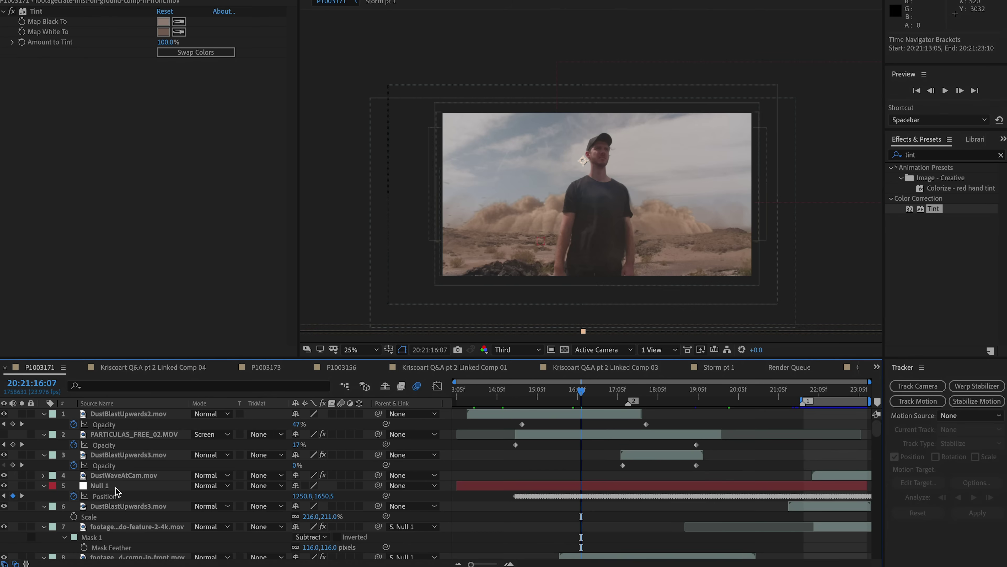
pyautogui.click(43, 527)
pyautogui.click(43, 506)
pyautogui.click(44, 486)
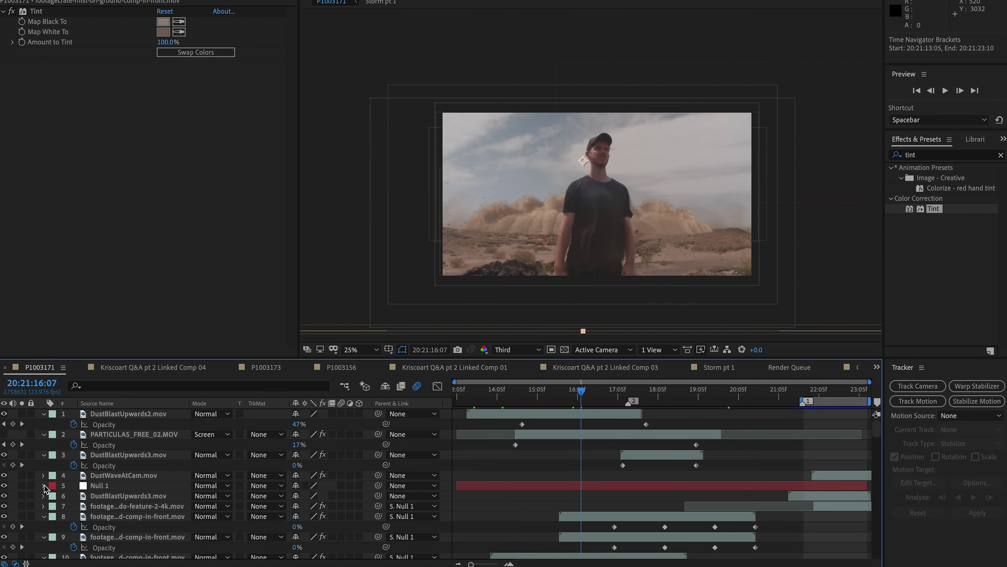
pyautogui.click(44, 455)
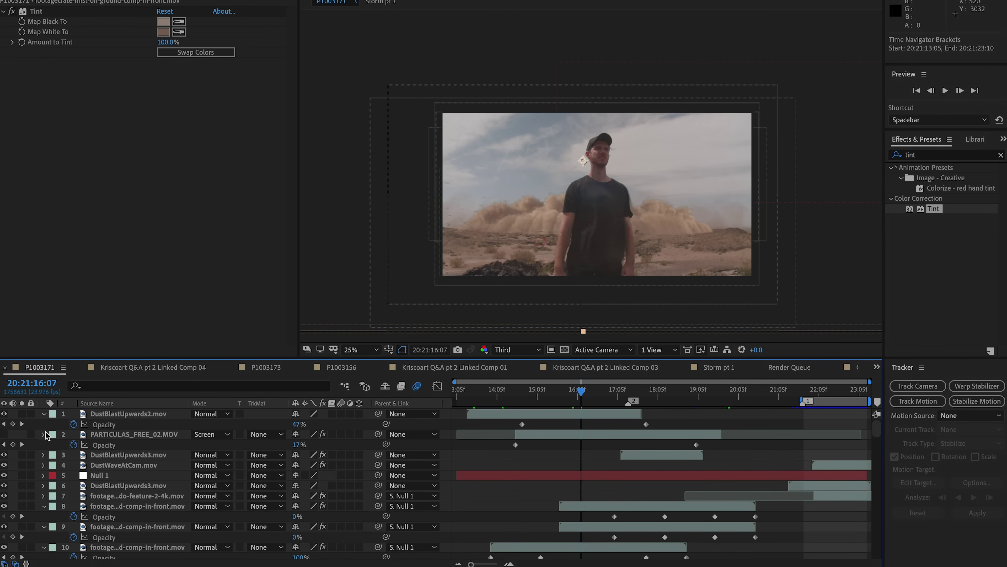
pyautogui.click(44, 434)
pyautogui.click(43, 414)
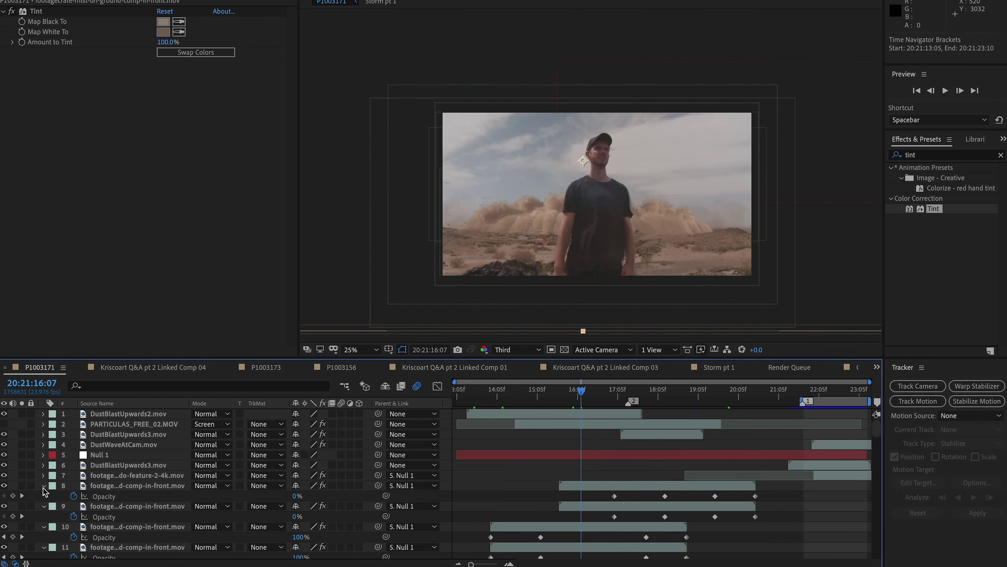
pyautogui.click(43, 486)
pyautogui.click(44, 496)
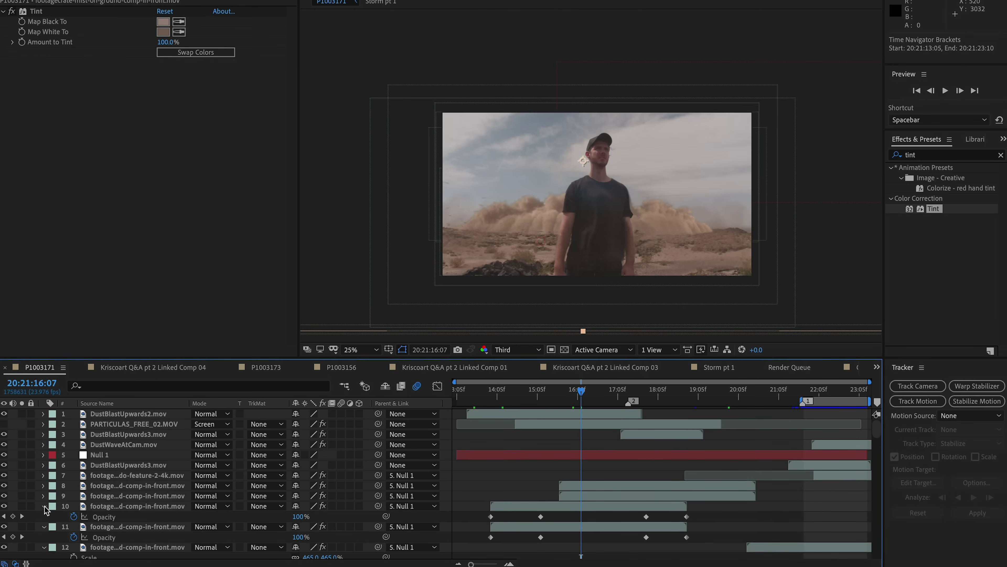
pyautogui.click(44, 506)
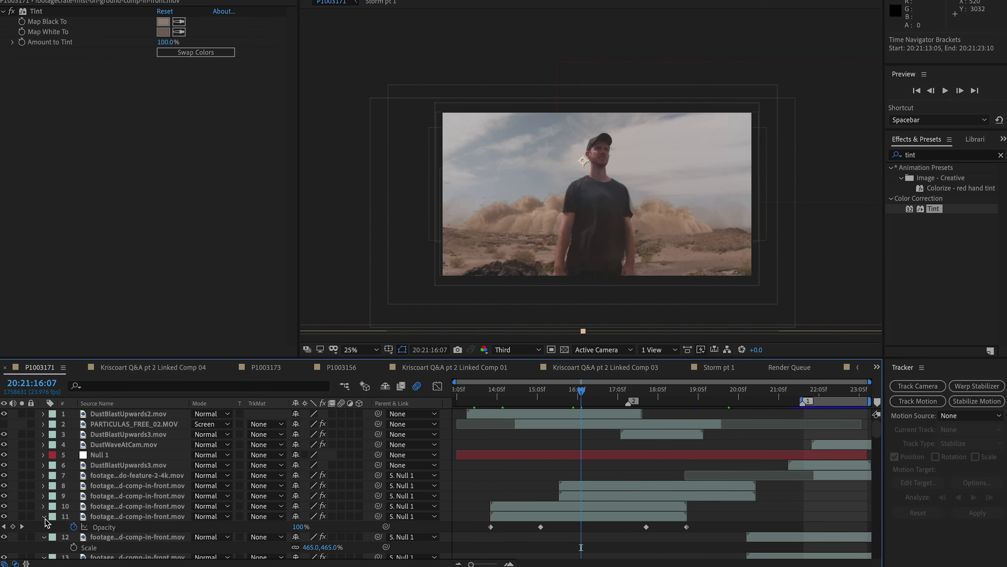
pyautogui.click(44, 517)
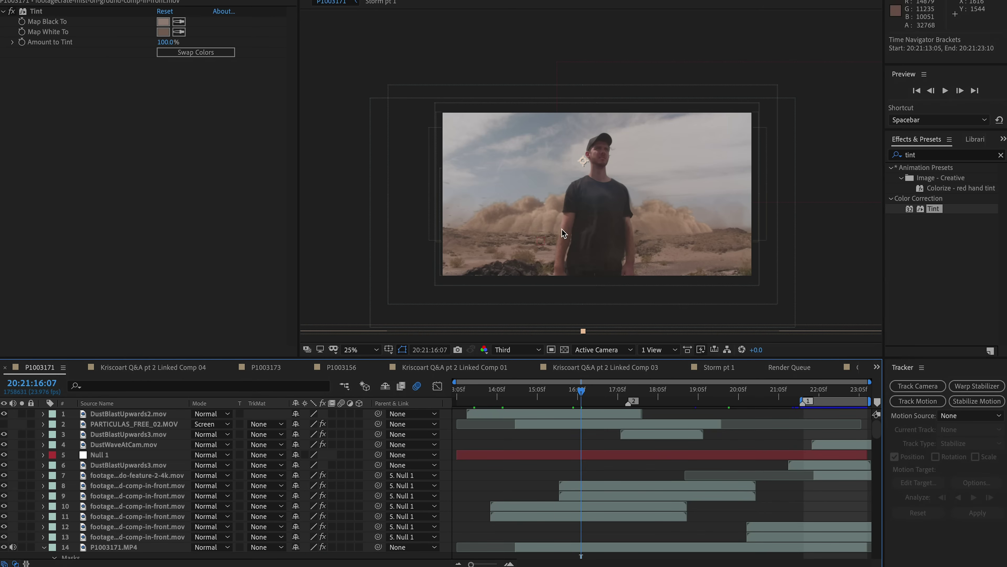
# Step: Fold away the P1003171.MP4 masks and layers 25 through Storm pt 1, then select layer 37 P1003171.MP4
pyautogui.scroll(-6, 124, 470)
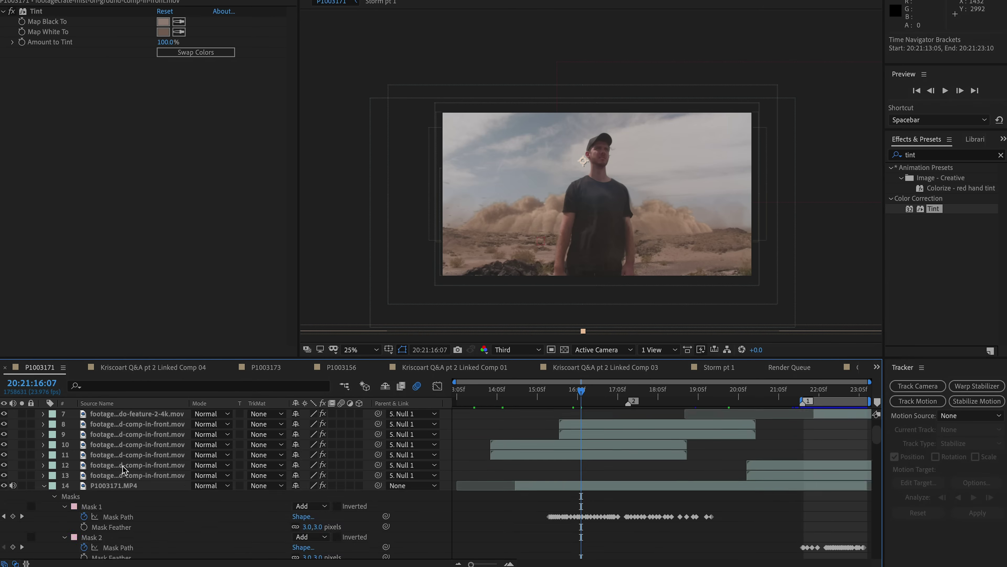
pyautogui.scroll(3, 79, 496)
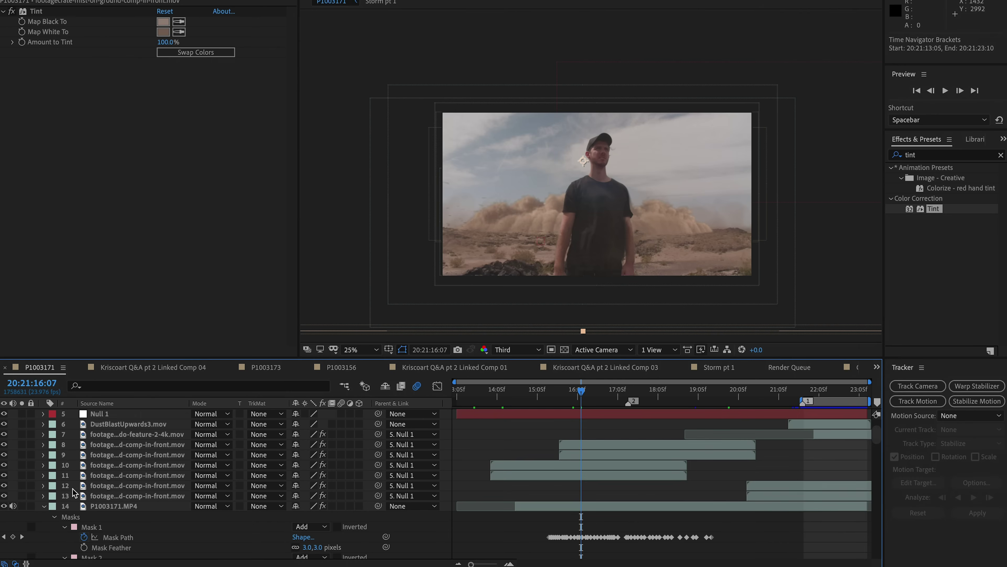
pyautogui.click(43, 506)
pyautogui.scroll(-2, 99, 476)
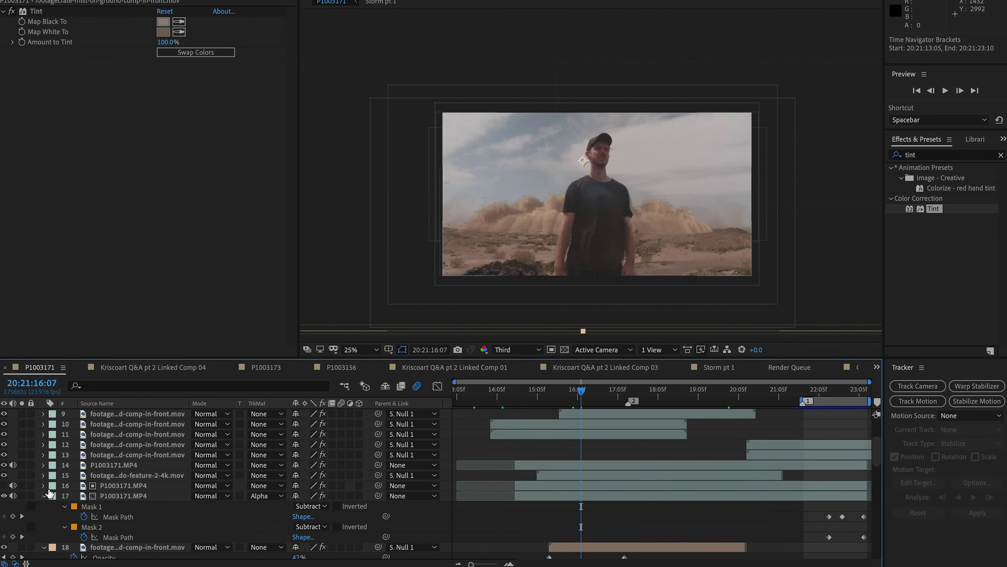
pyautogui.scroll(-8, 45, 502)
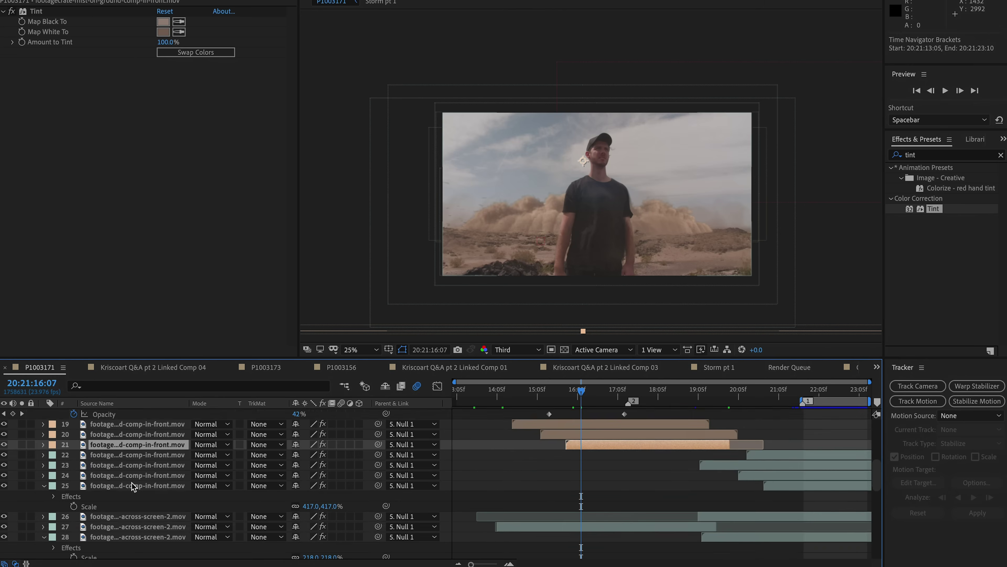
pyautogui.click(44, 445)
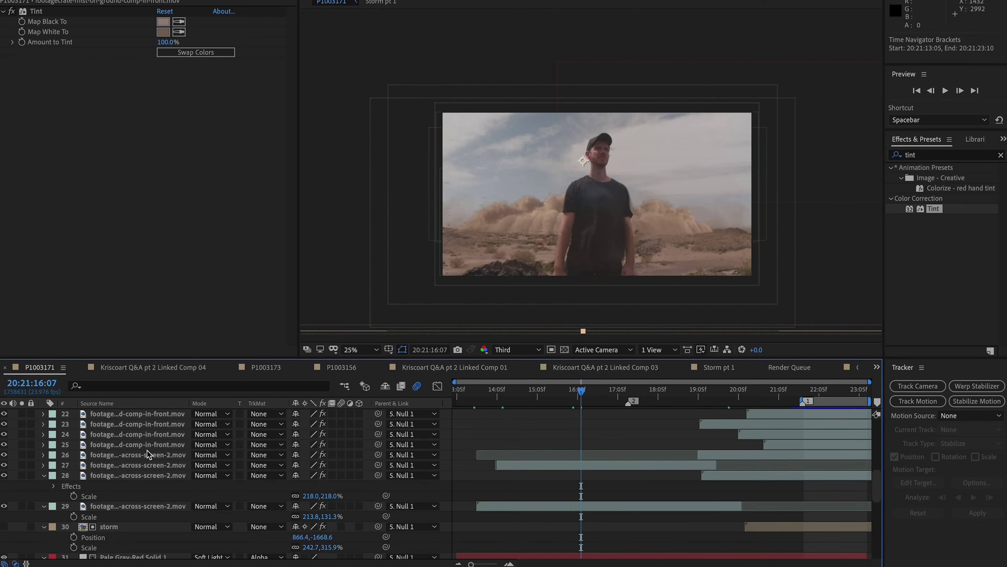
pyautogui.click(43, 475)
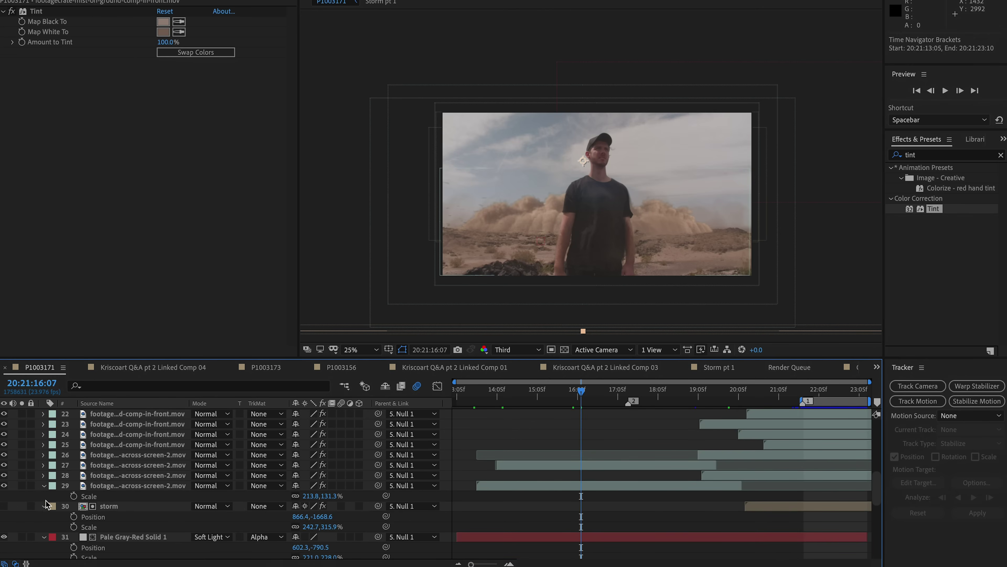
pyautogui.click(44, 486)
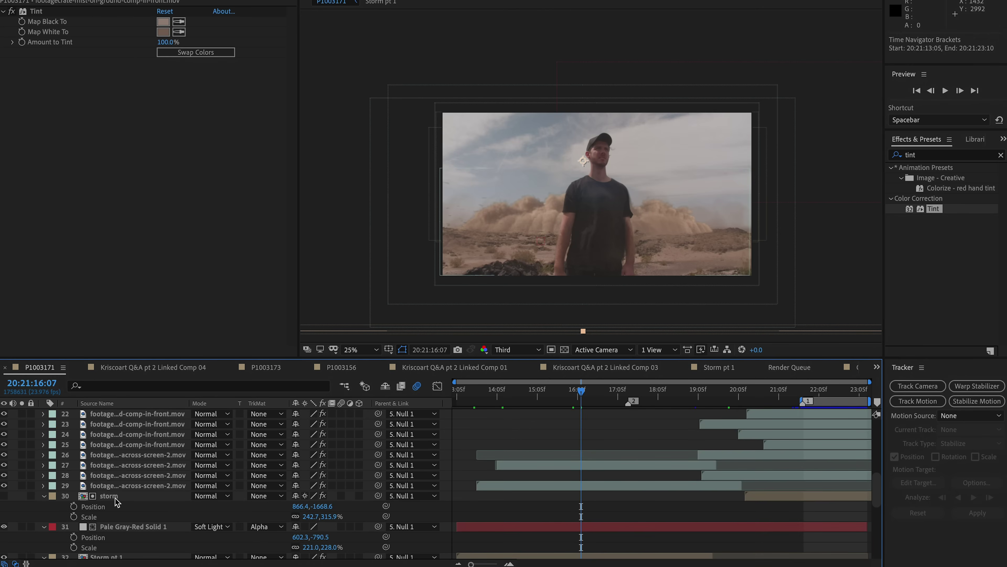
pyautogui.click(44, 496)
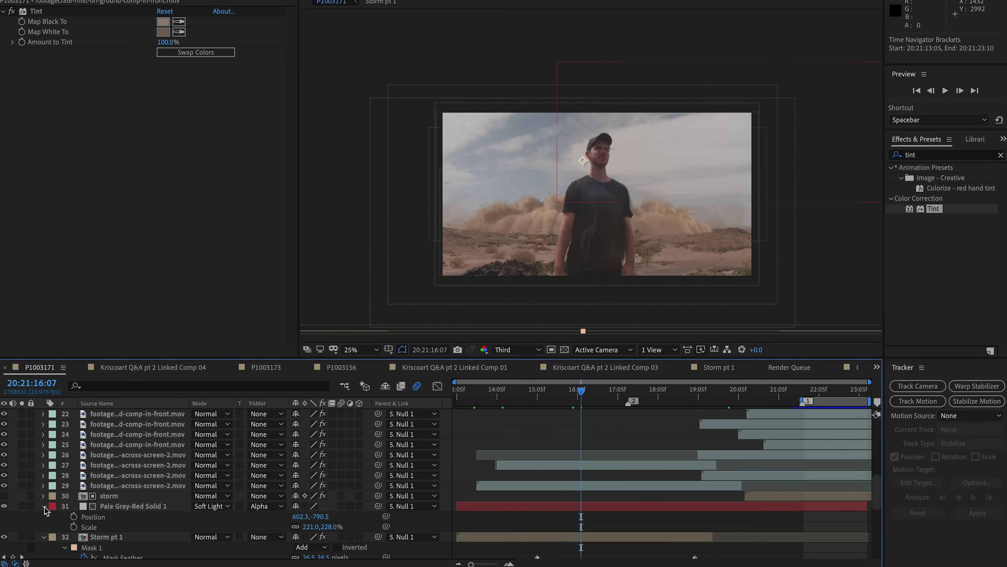
pyautogui.click(44, 506)
pyautogui.click(43, 516)
pyautogui.scroll(-2, 59, 523)
pyautogui.click(116, 543)
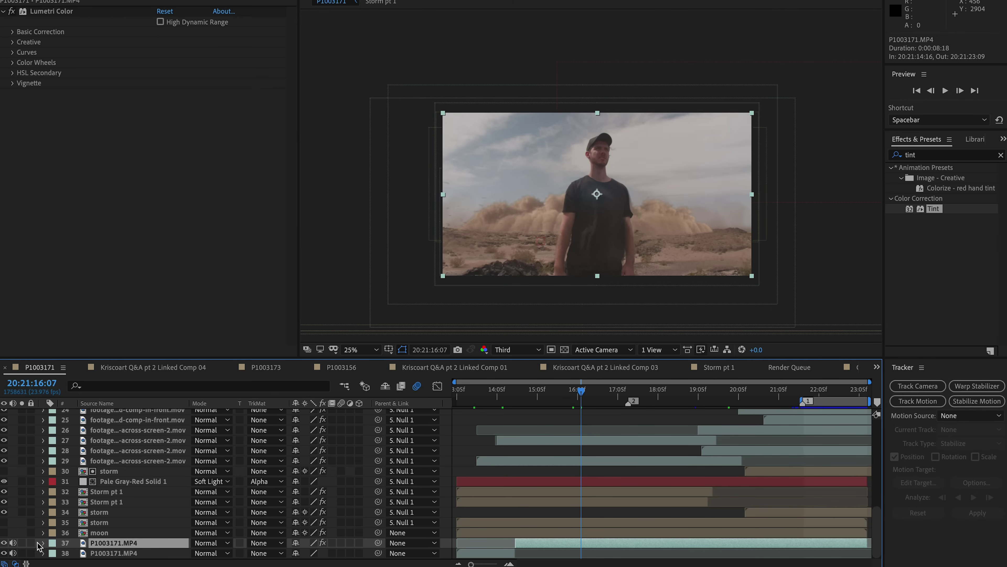
# Step: Solo layer 37 P1003171.MP4 to show the plain desert shot, then scroll up to layers 16–17
pyautogui.click(23, 543)
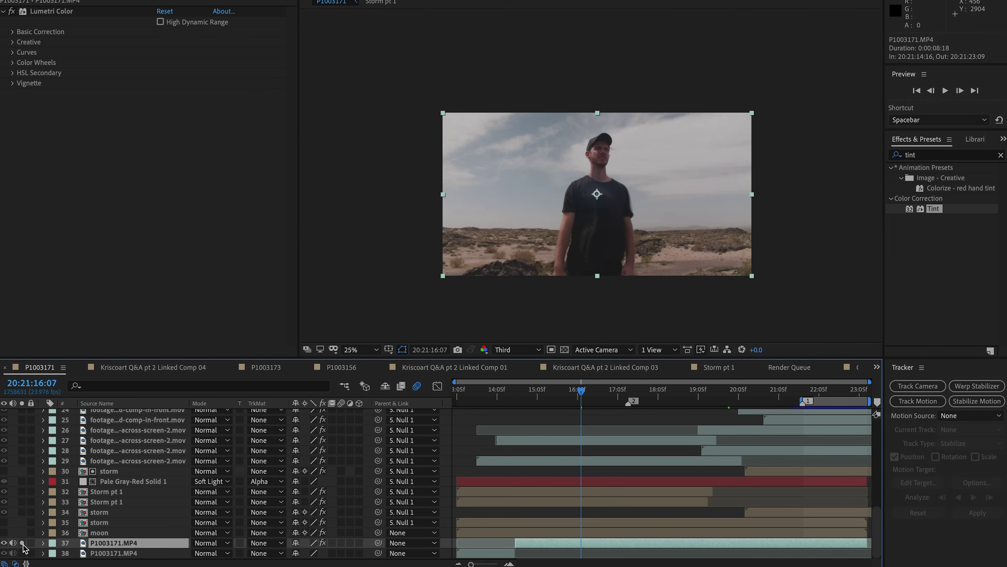
pyautogui.scroll(7, 128, 516)
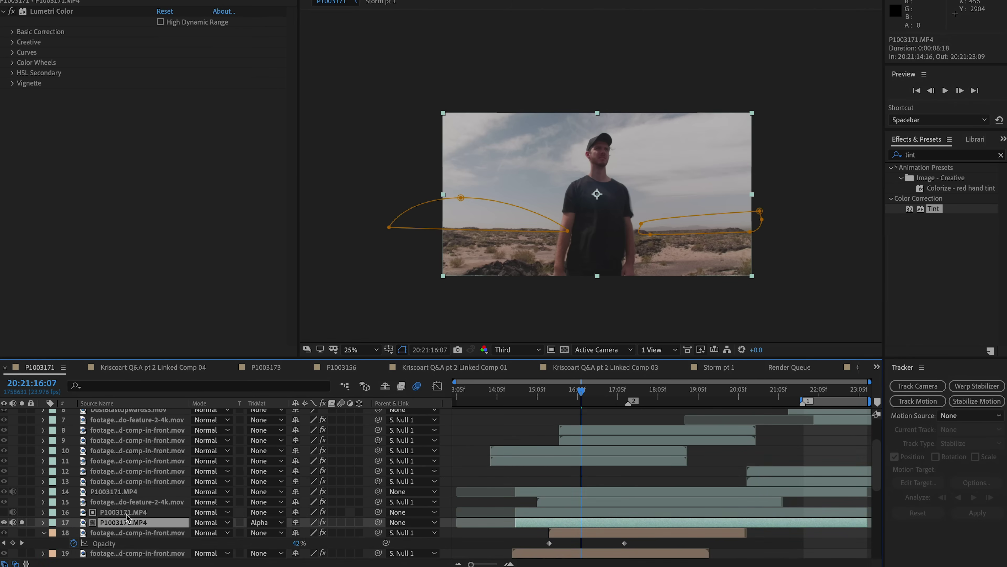
# Step: Solo layers 16 and 17 and set the Linear Color Key view to Matte Only
pyautogui.click(126, 513)
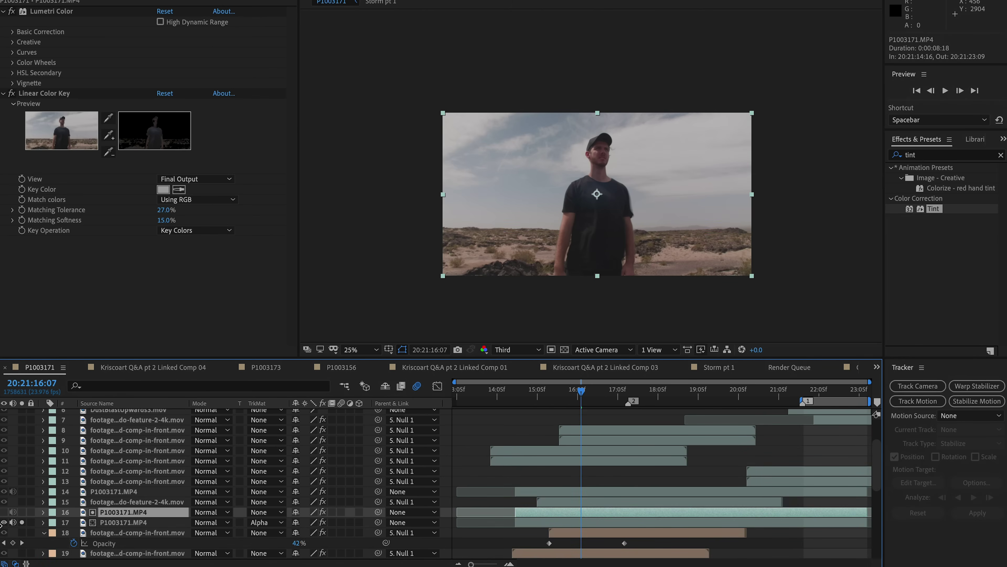
pyautogui.moveTo(22, 512); pyautogui.dragTo(22, 522)
pyautogui.click(169, 178)
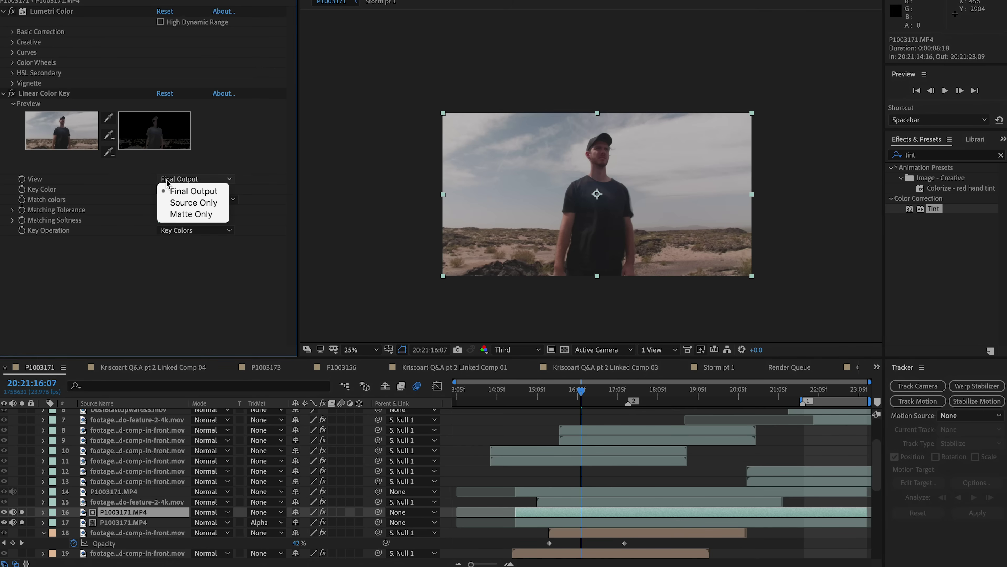
pyautogui.click(180, 214)
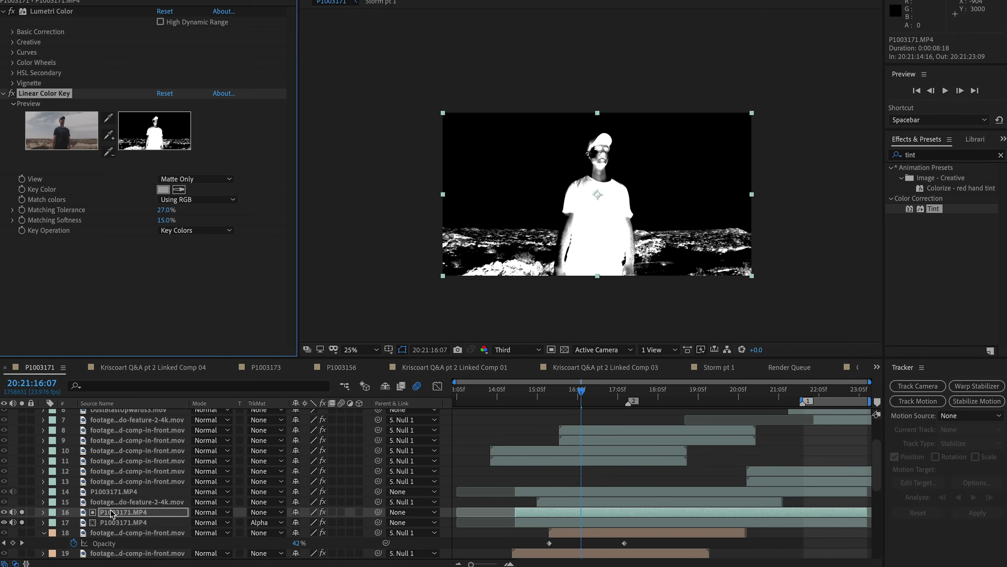
pyautogui.click(127, 515)
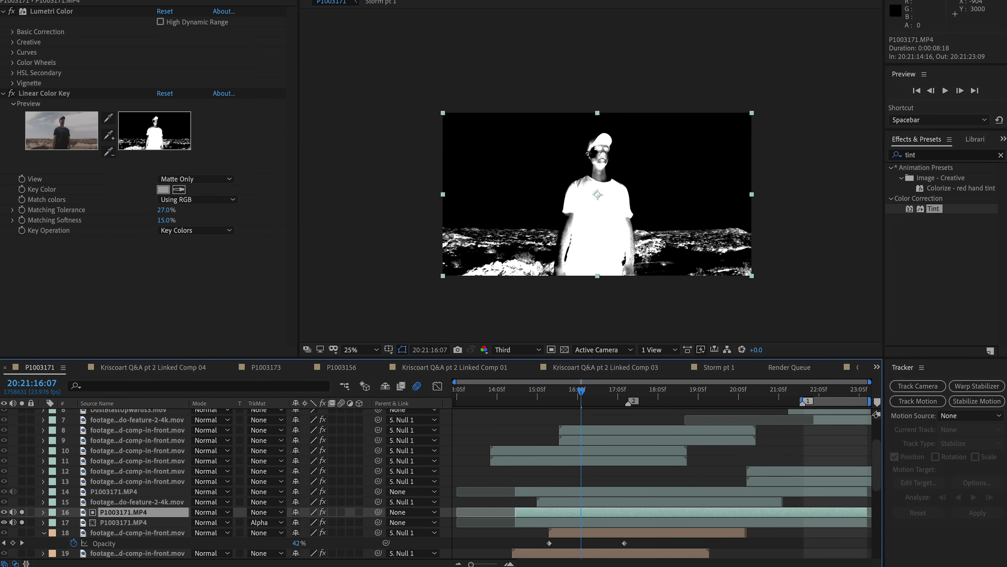
pyautogui.click(124, 523)
# Step: Keep layer 17's track matte on Alpha Matte, unsolo layer 16, and reselect layer 17
pyautogui.click(265, 522)
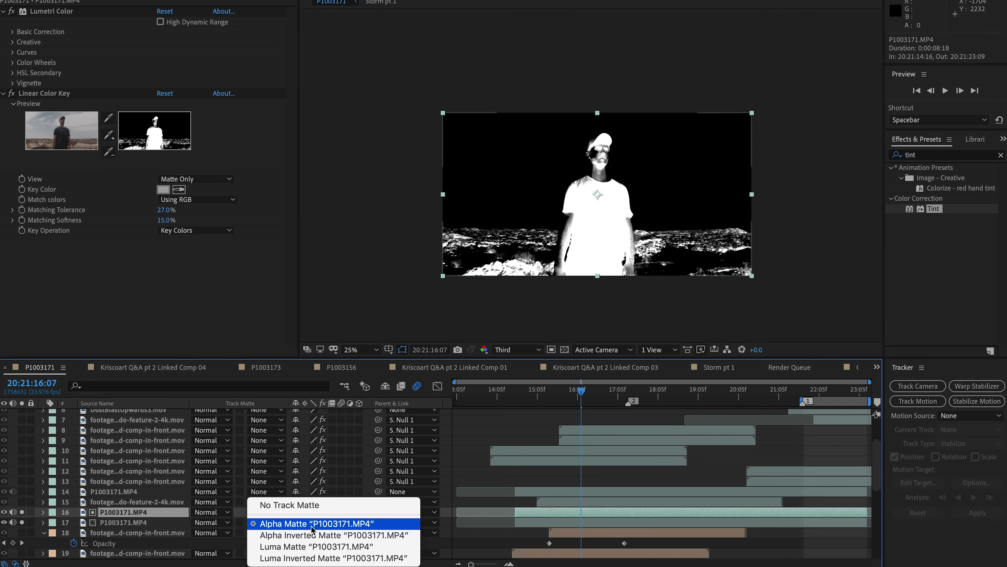
pyautogui.click(127, 515)
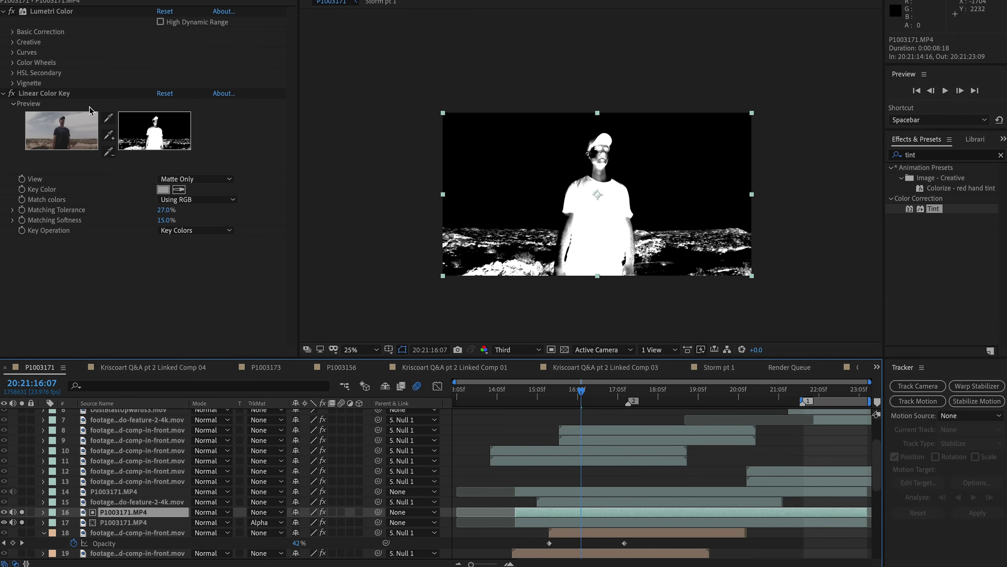
pyautogui.click(22, 511)
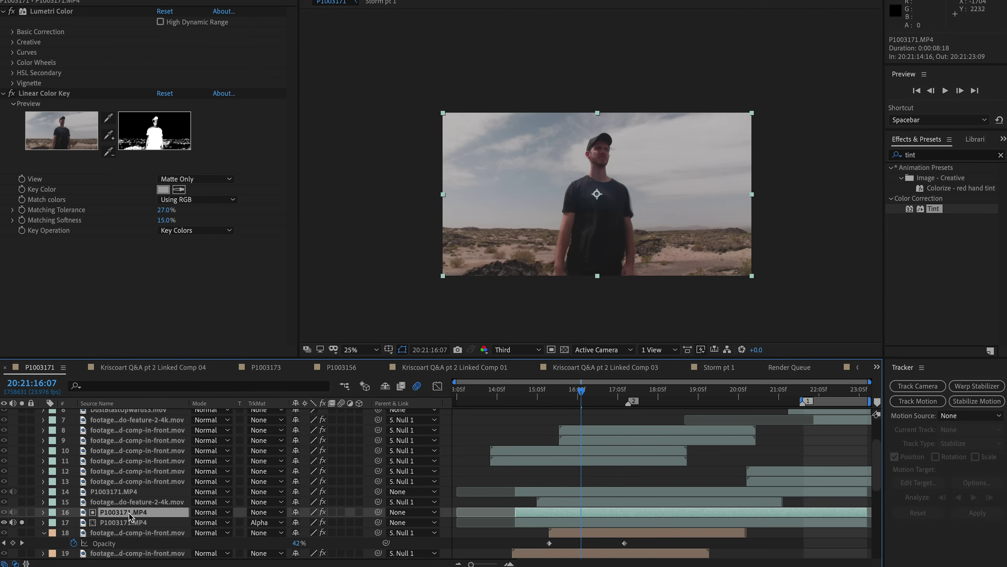
pyautogui.click(131, 521)
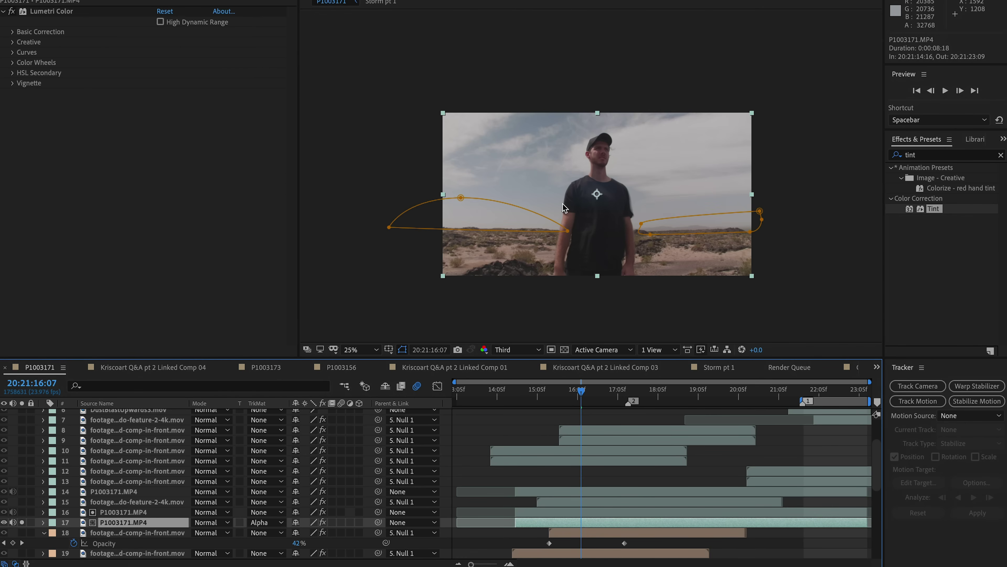
# Step: Scrub to the clip's final frames, checking around 21:21 through 23:04
pyautogui.moveTo(581, 391); pyautogui.dragTo(873, 391)
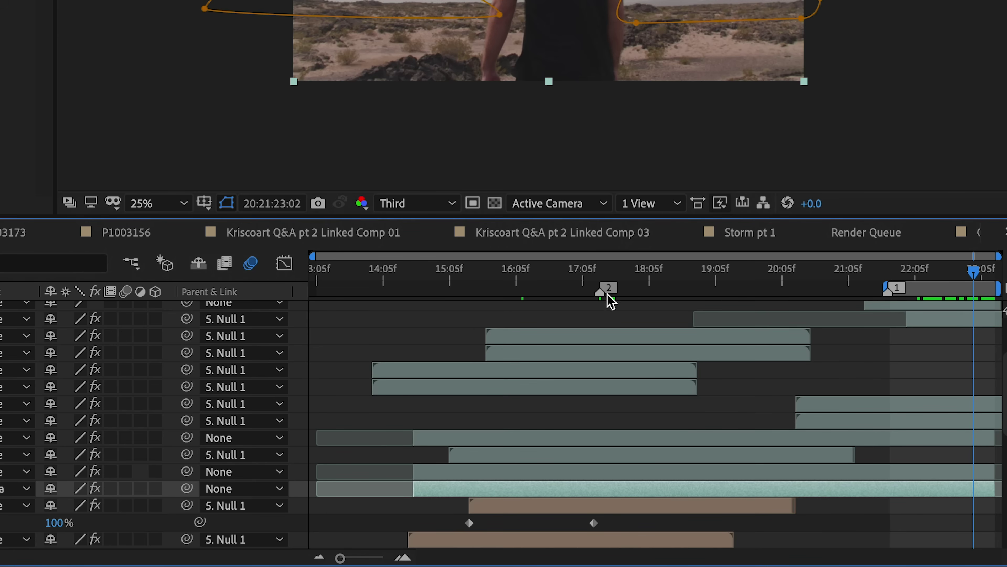
pyautogui.click(893, 272)
pyautogui.moveTo(896, 278)
pyautogui.mouseDown()
pyautogui.moveTo(980, 270)
pyautogui.moveTo(897, 278)
pyautogui.mouseUp()
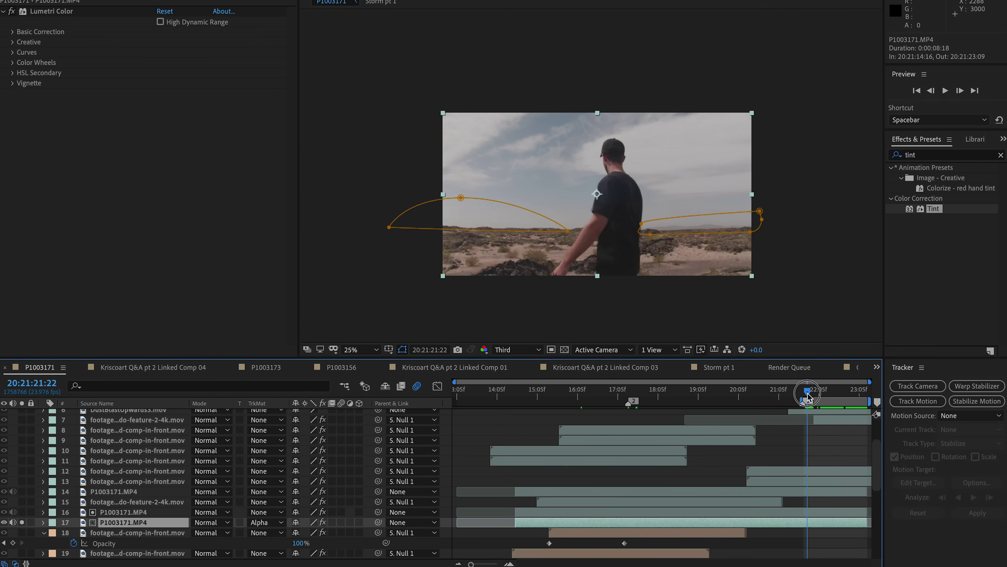
pyautogui.moveTo(807, 396); pyautogui.dragTo(857, 396)
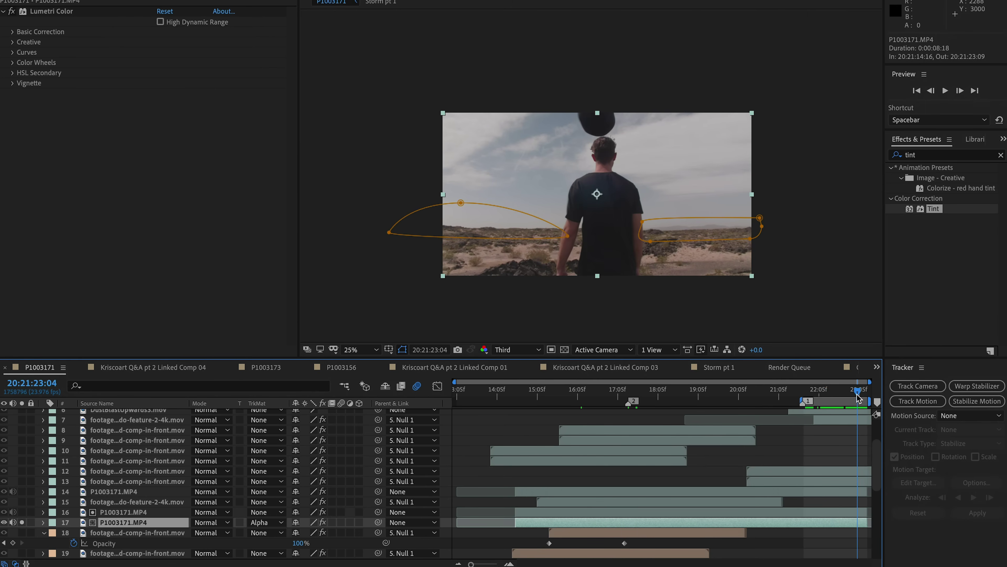
# Step: Undo the last layer switch change and scrub the dust clip's opacity fade from 15:14 to 17:15
pyautogui.click(581, 392)
pyautogui.hotkey('ctrl', 'shift', 'z')
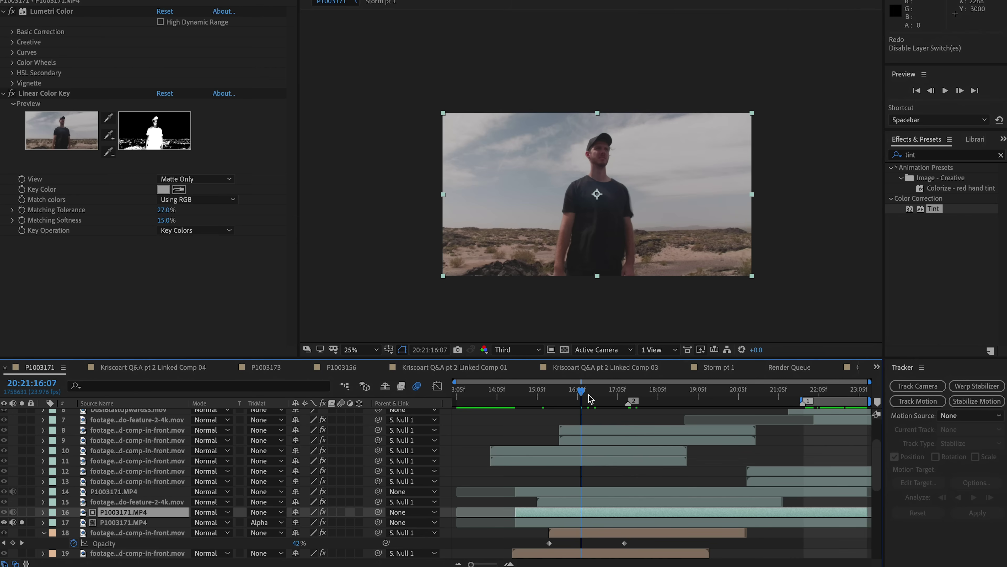
pyautogui.click(552, 394)
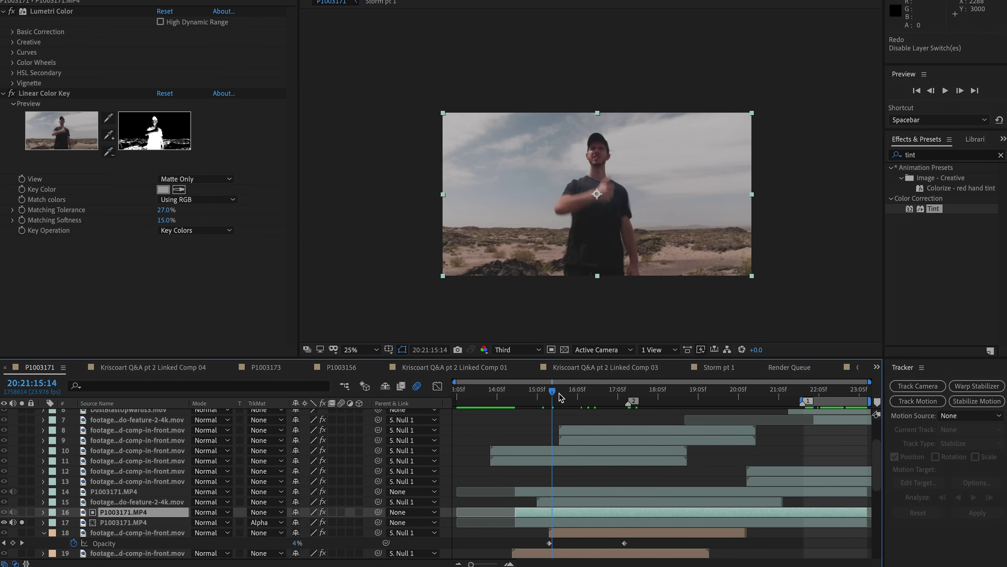
pyautogui.moveTo(560, 397); pyautogui.dragTo(624, 392)
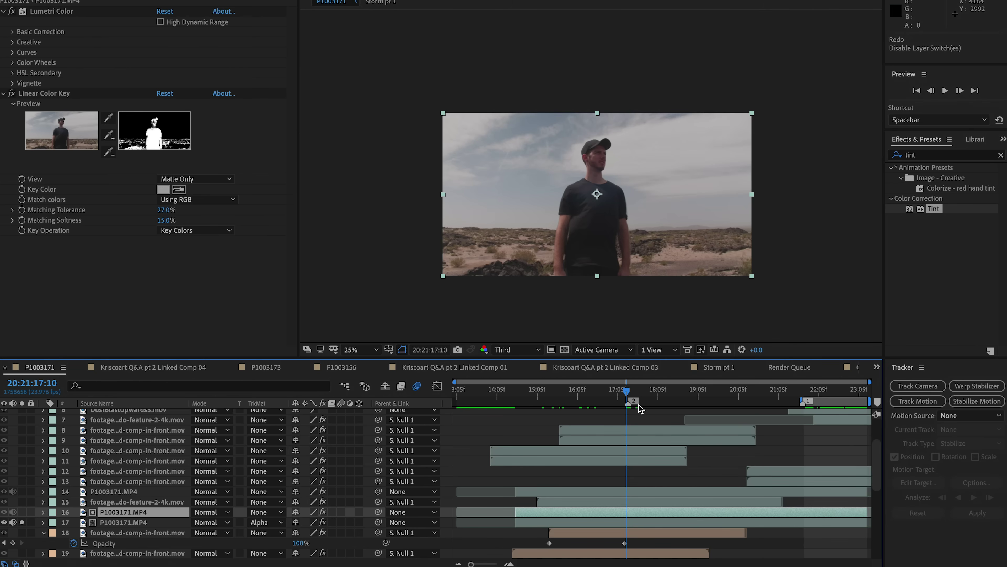
pyautogui.moveTo(627, 392); pyautogui.dragTo(635, 392)
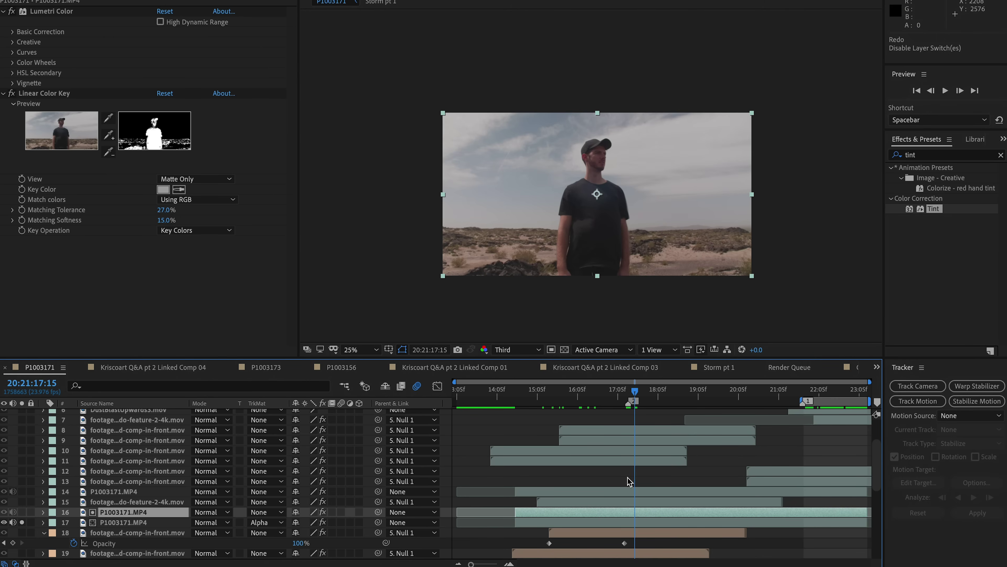
# Step: Play a preview of the fade from about 14:20, then stop and return to 16:07
pyautogui.click(524, 402)
pyautogui.press('space')
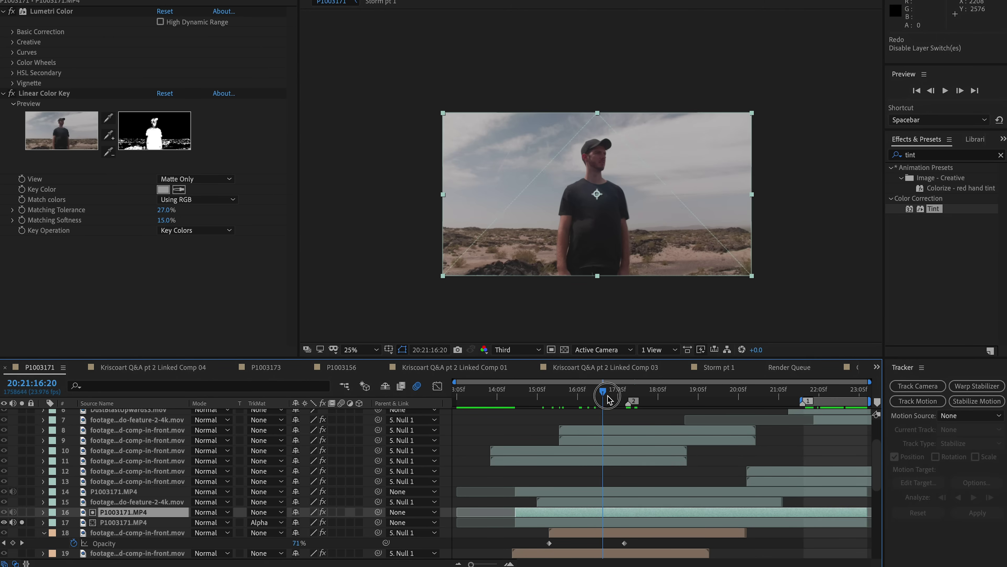
pyautogui.moveTo(529, 392); pyautogui.dragTo(581, 392)
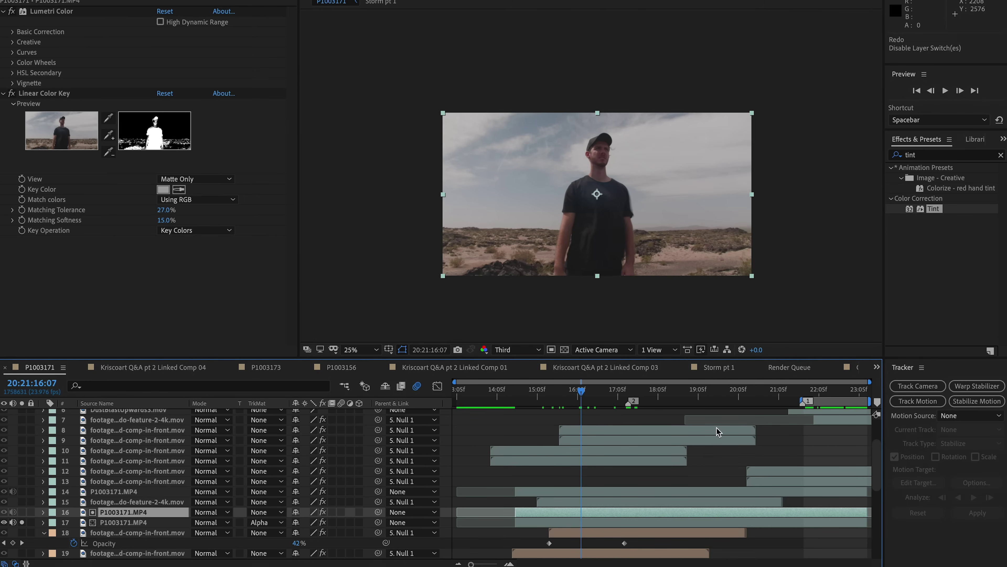
pyautogui.scroll(3, 636, 458)
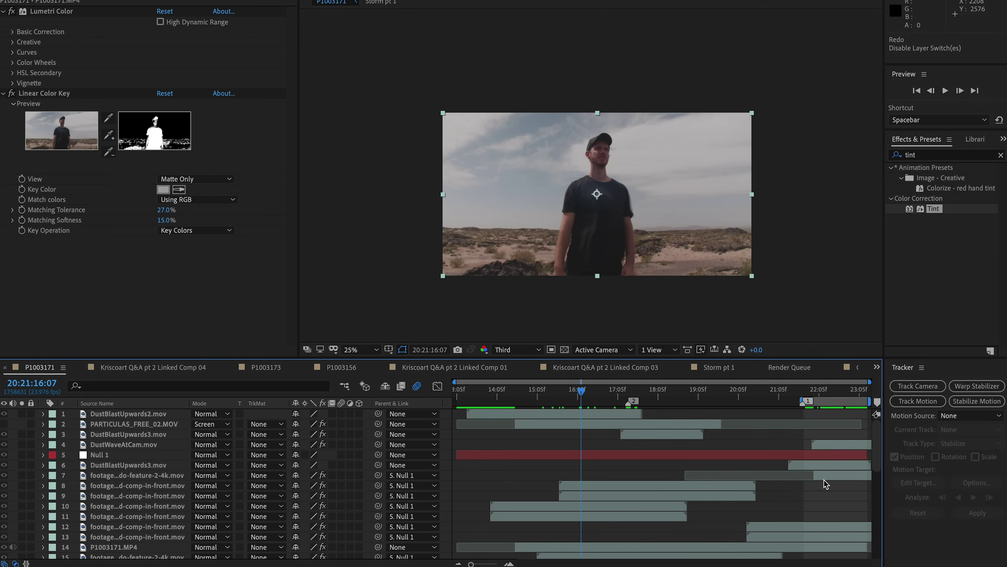
pyautogui.scroll(-12, 119, 480)
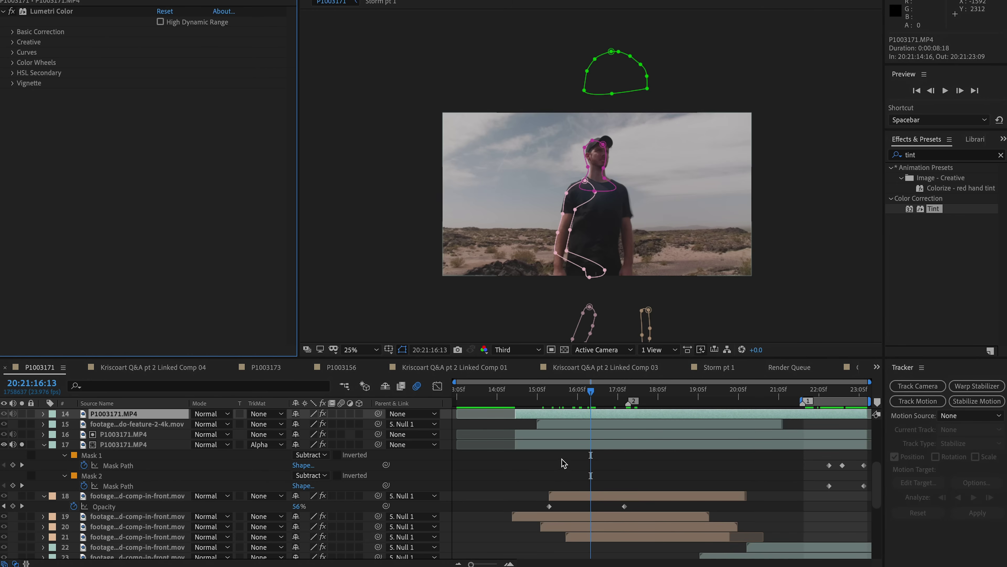
# Step: Solo layer 14 P1003171.MP4, zoom the viewer to 50%, and inspect layer 17's masks before reselecting layer 14
pyautogui.click(22, 414)
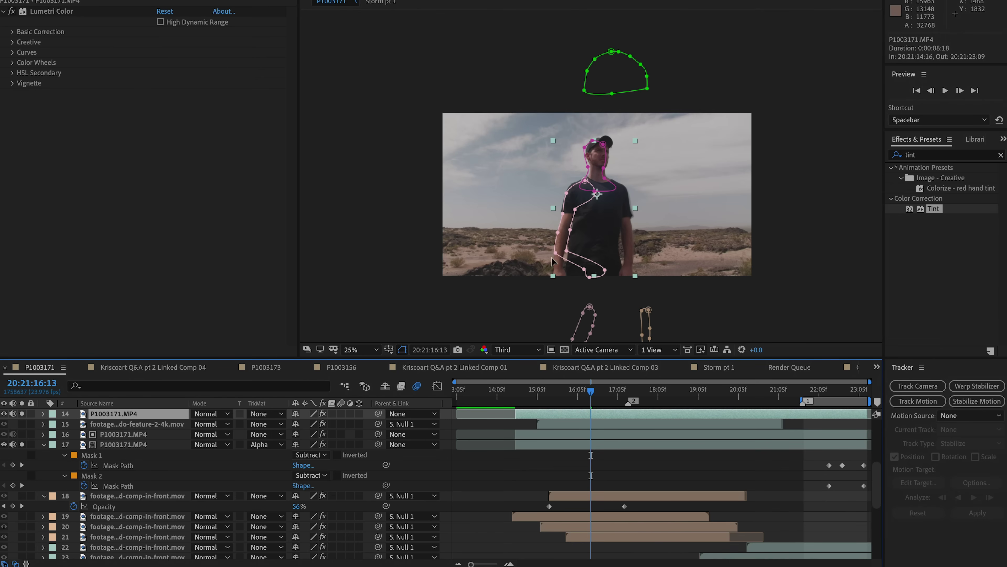
pyautogui.press('.')
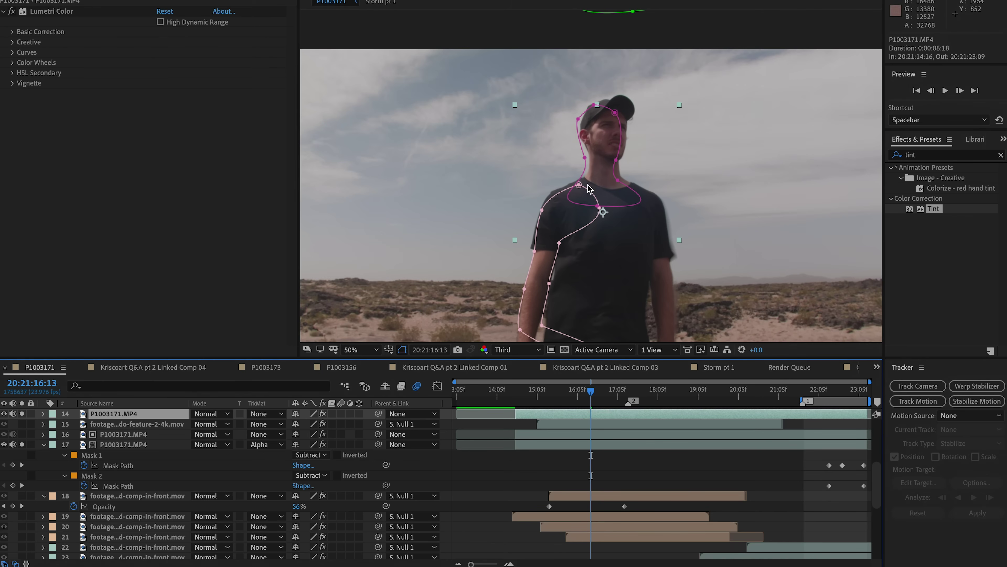
pyautogui.scroll(2, 238, 476)
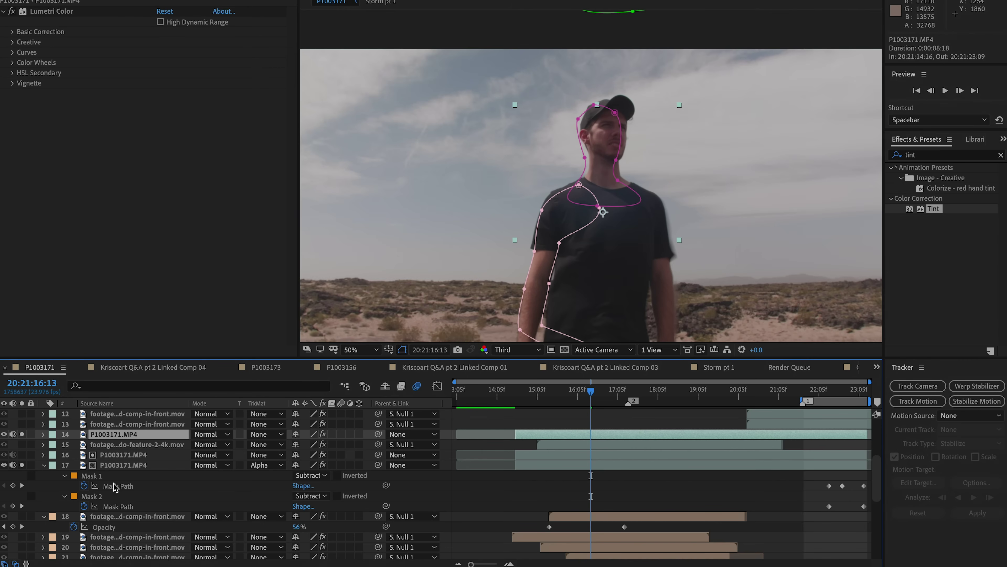
pyautogui.click(124, 467)
pyautogui.click(116, 432)
pyautogui.scroll(4, 148, 444)
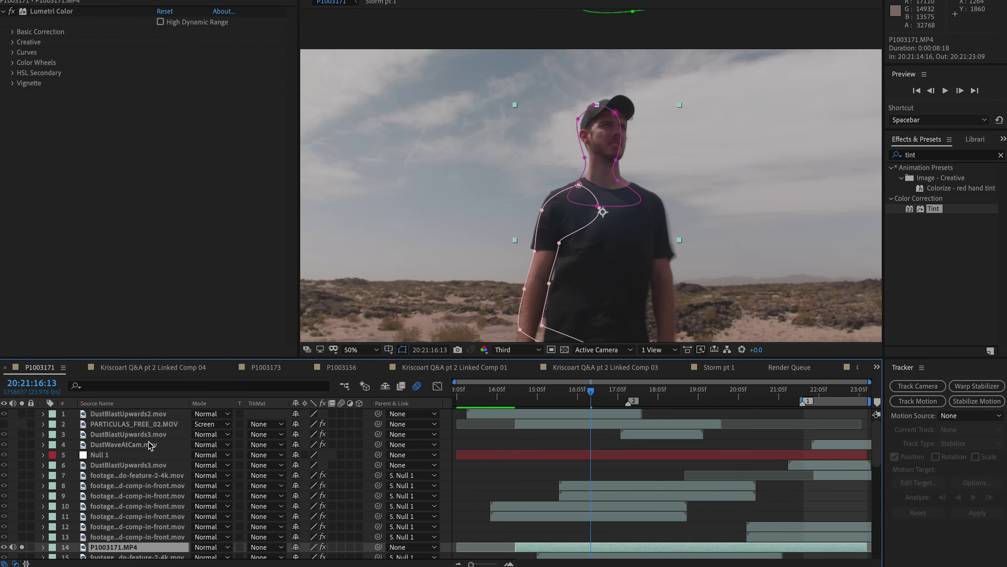
pyautogui.click(114, 455)
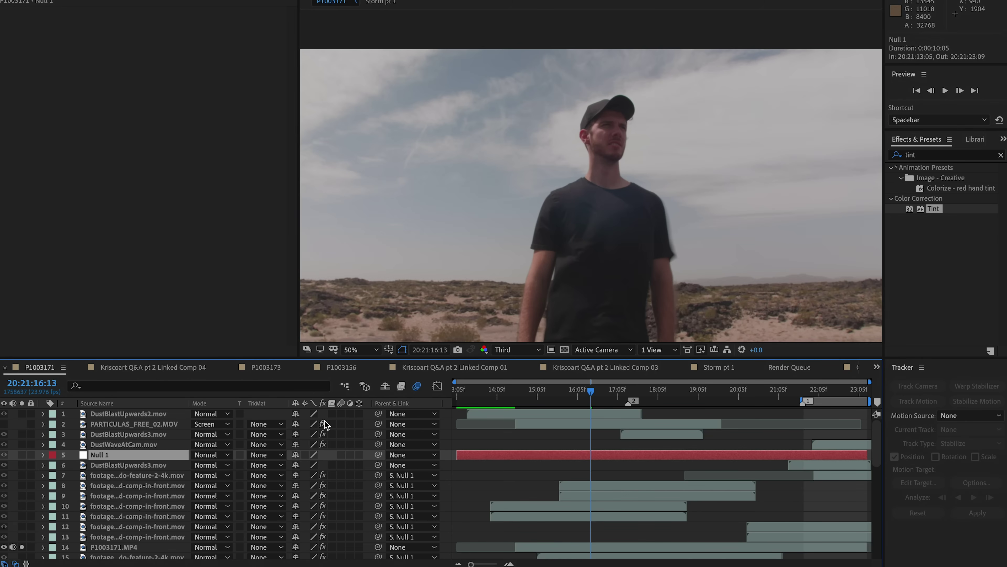
pyautogui.press('p')
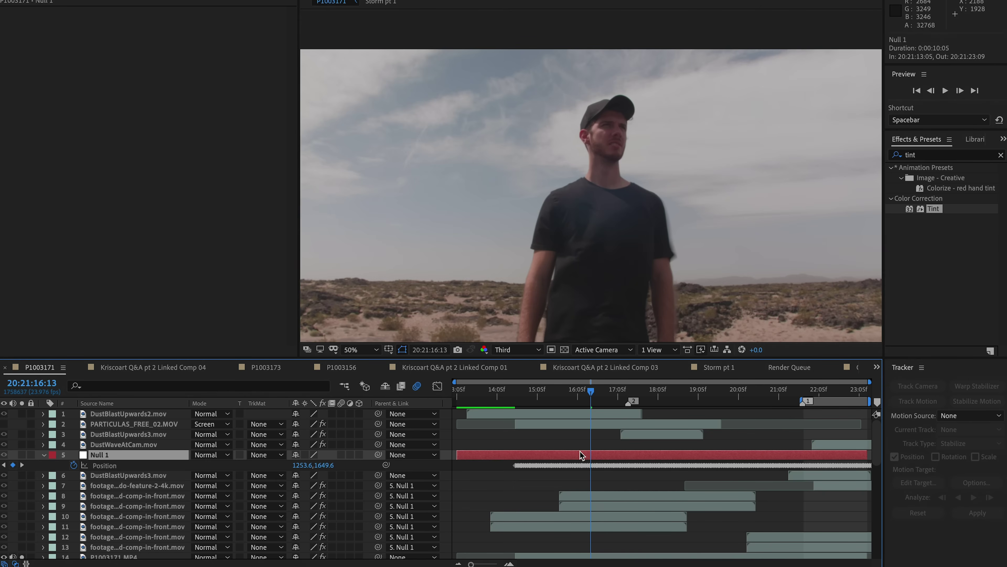
pyautogui.press('u')
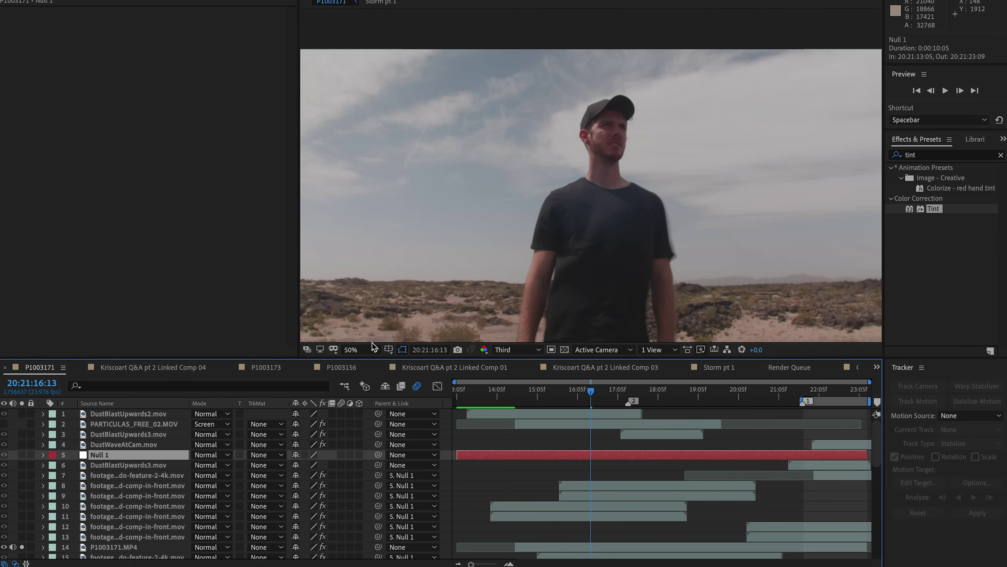
pyautogui.scroll(-8, 523, 450)
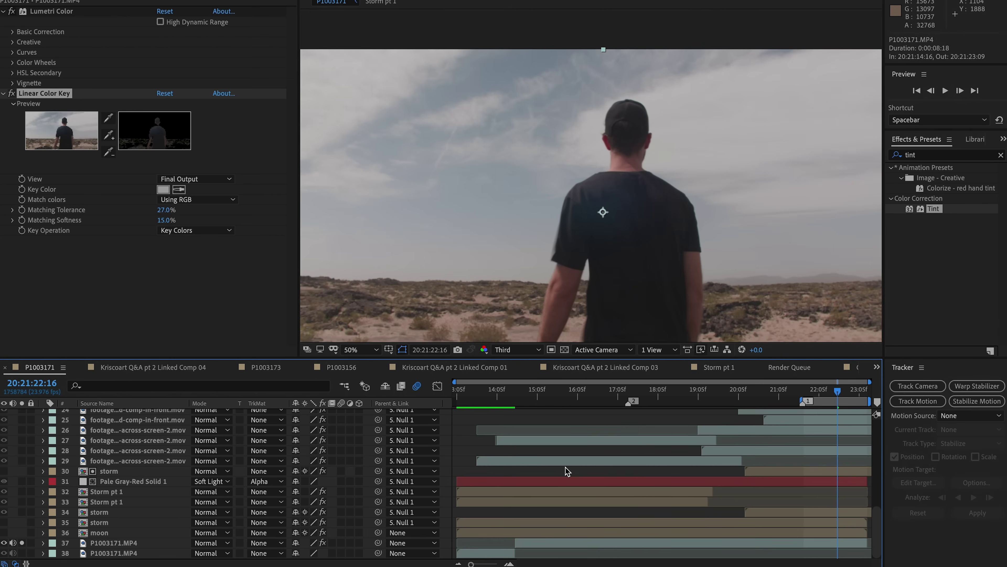
# Step: Toggle the solo switches on the keyed man layer and others to restore the full storm composite
pyautogui.scroll(3, 567, 471)
pyautogui.scroll(-3, 567, 471)
pyautogui.click(23, 543)
pyautogui.scroll(5, 23, 515)
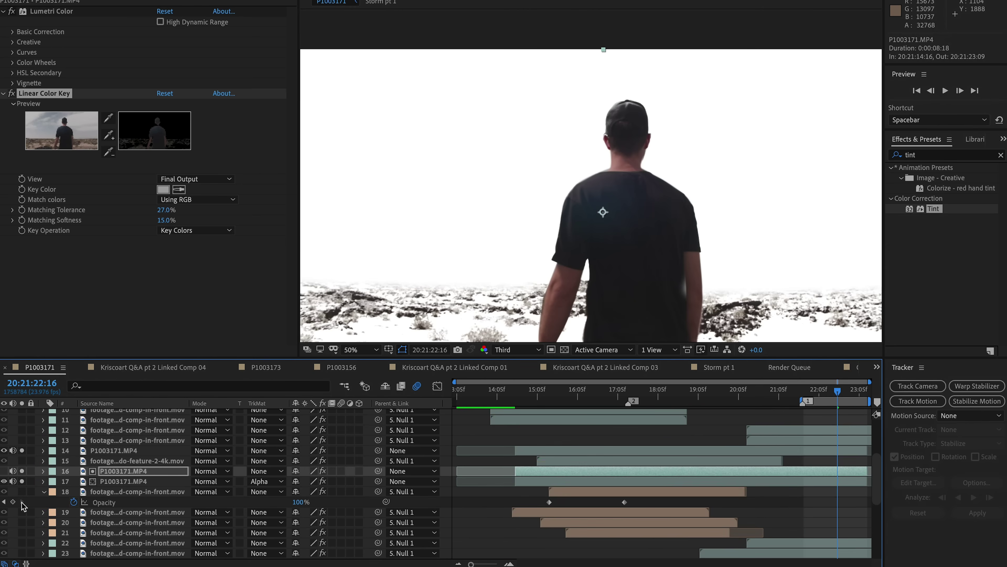
pyautogui.click(22, 471)
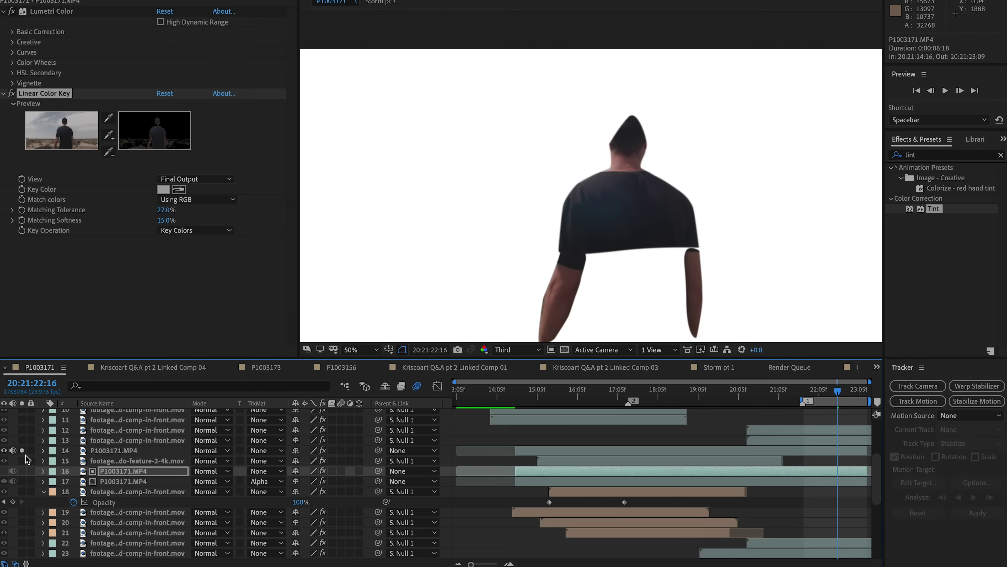
pyautogui.scroll(-1, 24, 456)
pyautogui.click(22, 440)
pyautogui.scroll(-5, 75, 442)
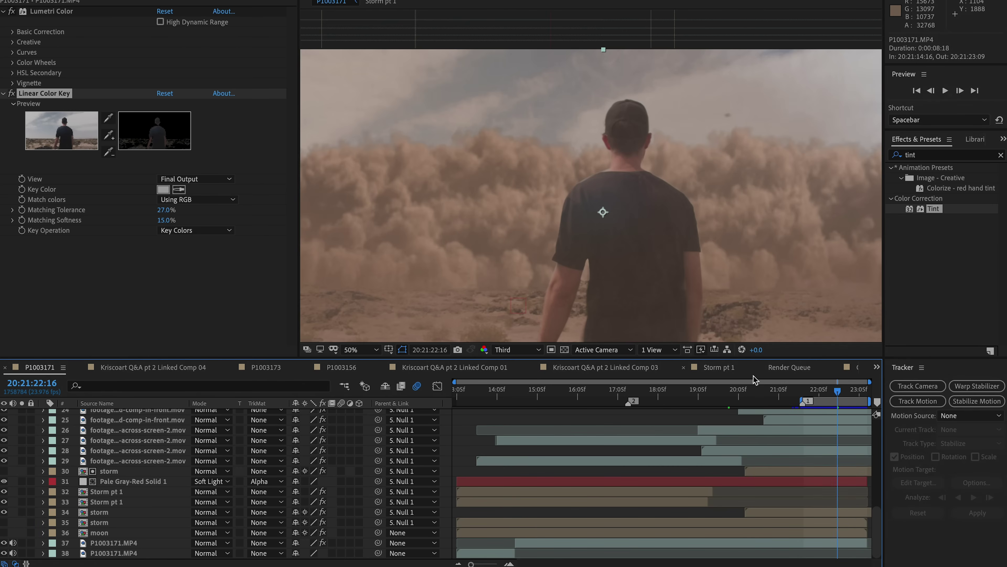
# Step: Scrub a few frames of the composite, then solo storm layer 34 to show its dust cloud on white
pyautogui.moveTo(817, 398); pyautogui.dragTo(848, 393)
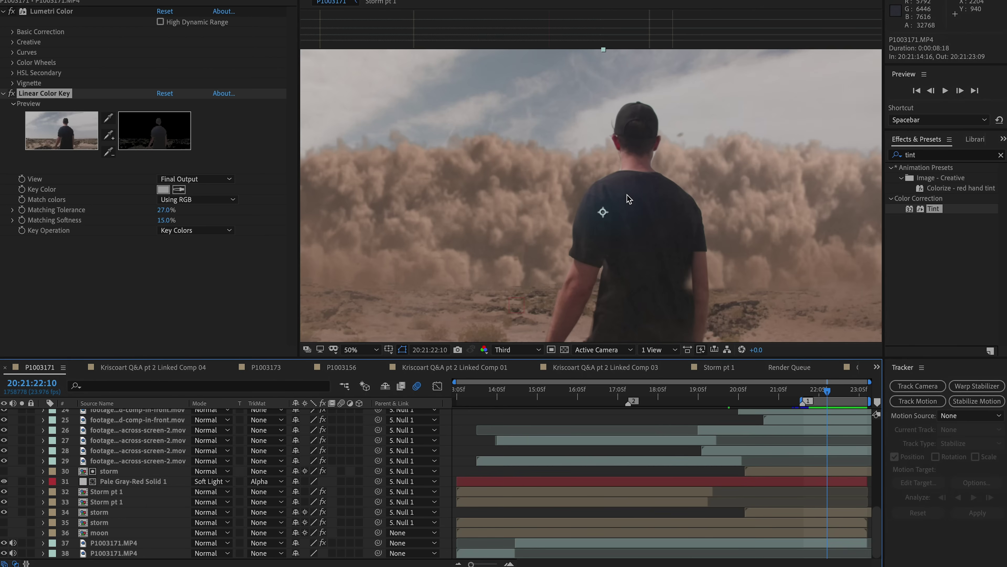
pyautogui.moveTo(808, 394); pyautogui.dragTo(835, 392)
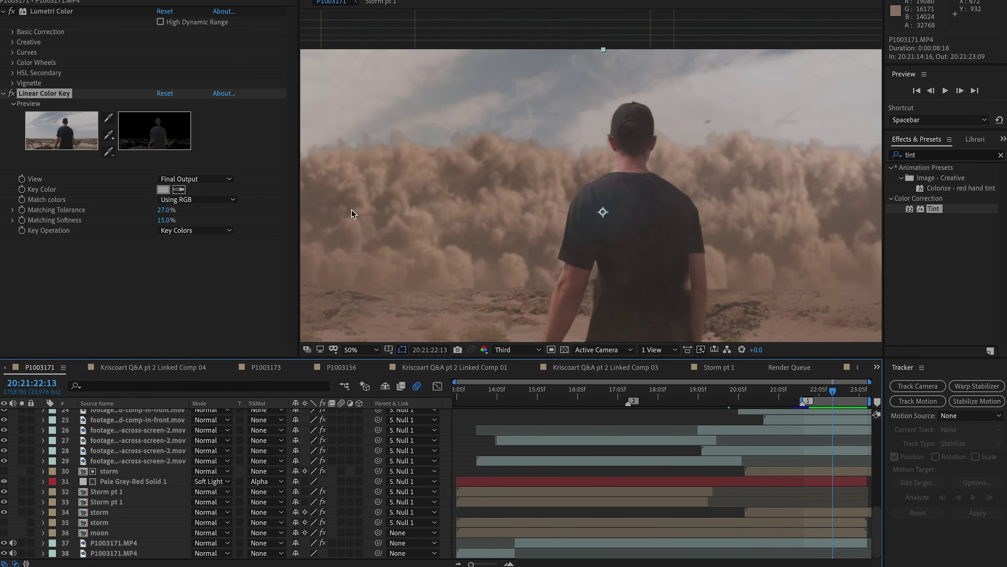
pyautogui.moveTo(807, 394); pyautogui.dragTo(830, 395)
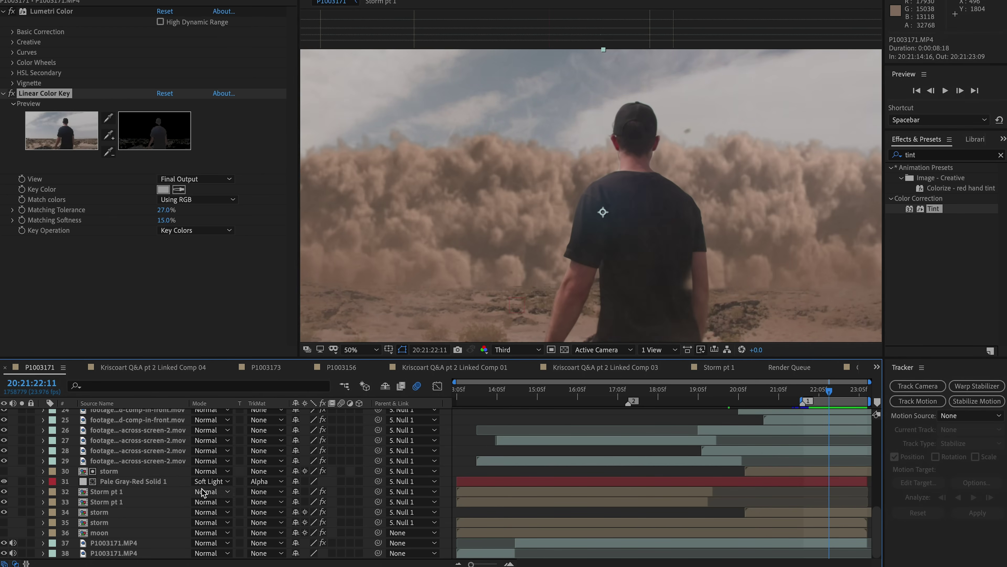
pyautogui.click(476, 515)
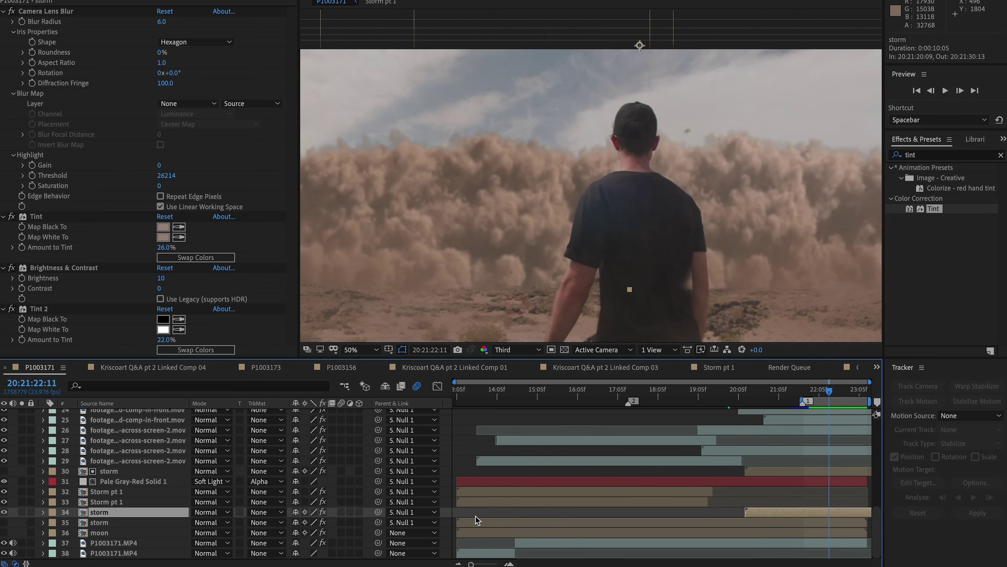
pyautogui.click(22, 511)
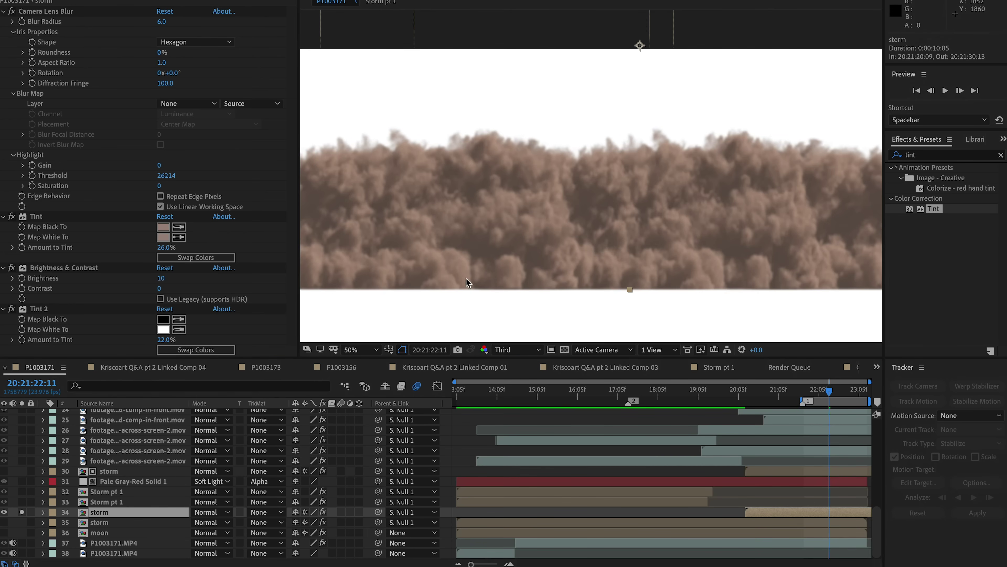
# Step: On ProductionCrate, open the Dust & Smoke category and then the Live-Action Dust & Dirt collection
pyautogui.click(748, 547)
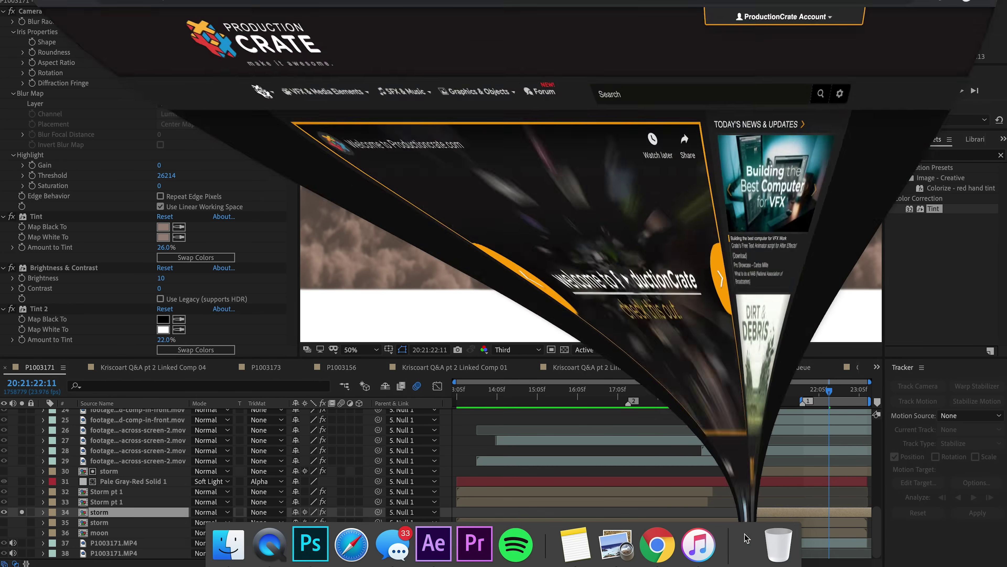
pyautogui.scroll(-5, 382, 285)
pyautogui.scroll(5, 382, 284)
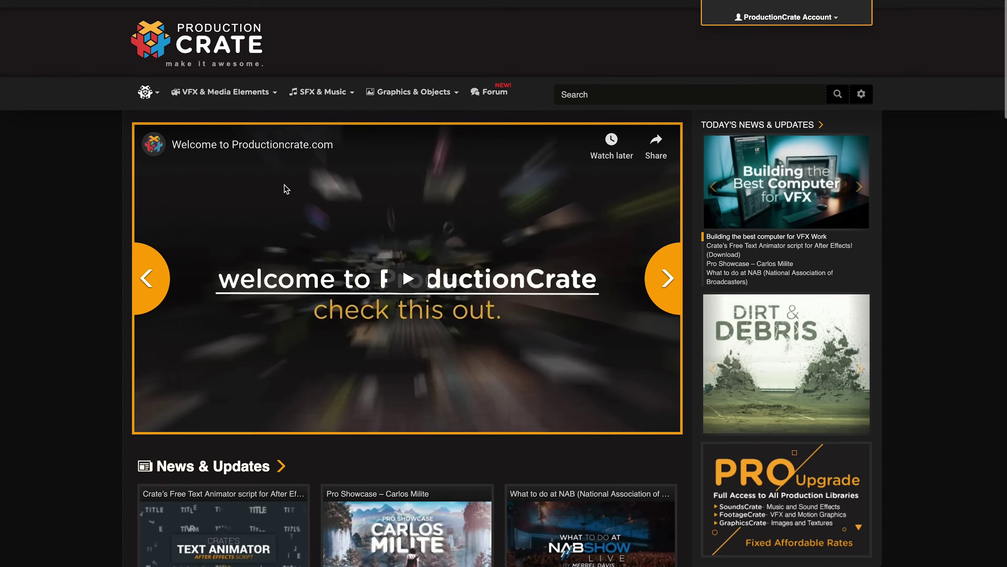
pyautogui.moveTo(228, 78)
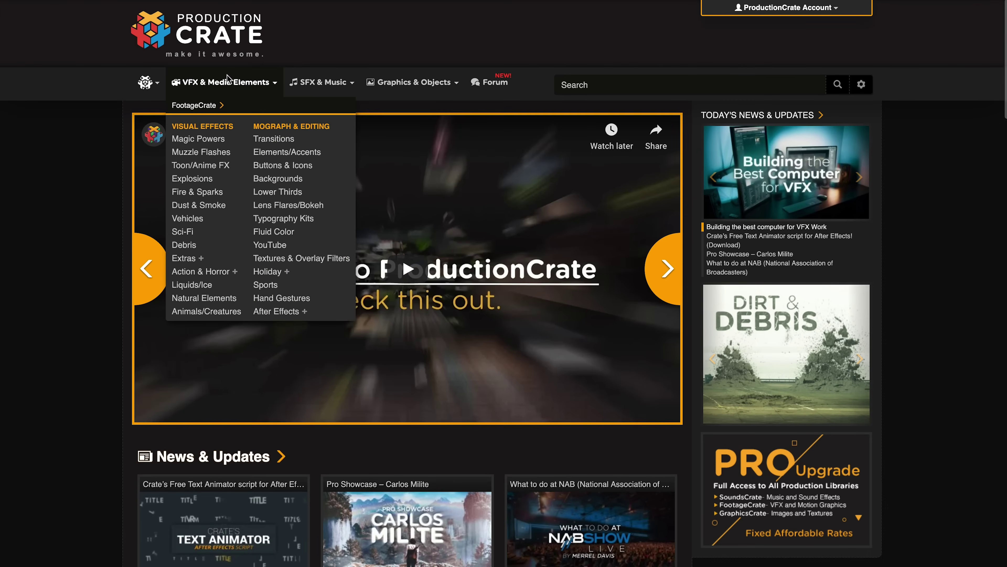
pyautogui.click(203, 208)
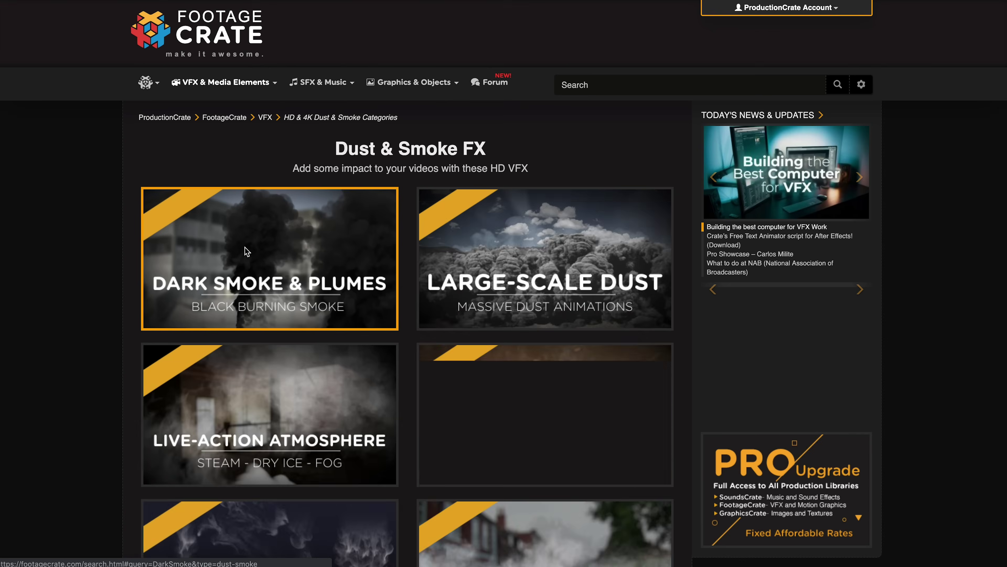
pyautogui.scroll(-2, 268, 287)
pyautogui.click(559, 301)
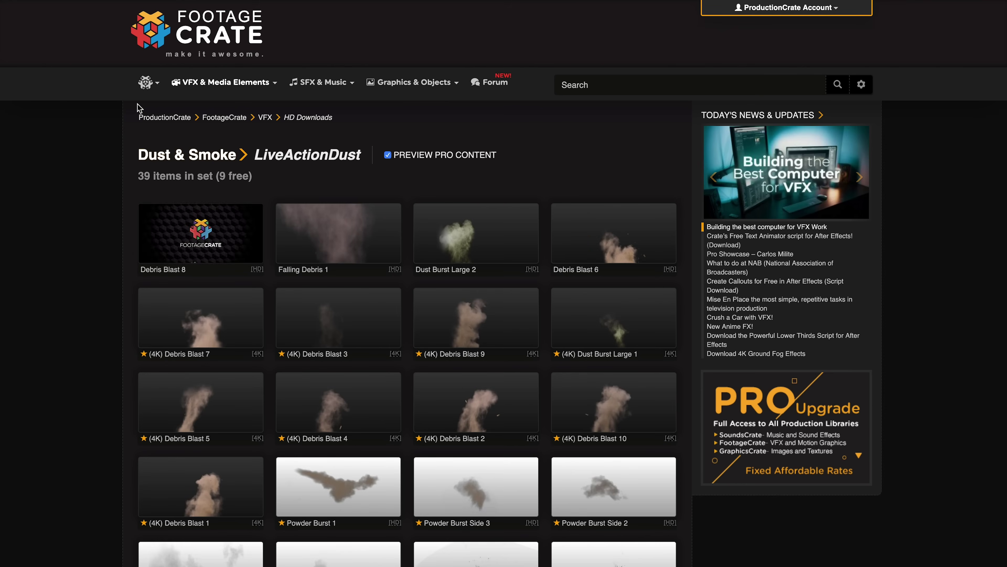
# Step: Return to the Dust & Smoke effect categories through the site's navigation menu
pyautogui.click(145, 82)
pyautogui.moveTo(237, 88)
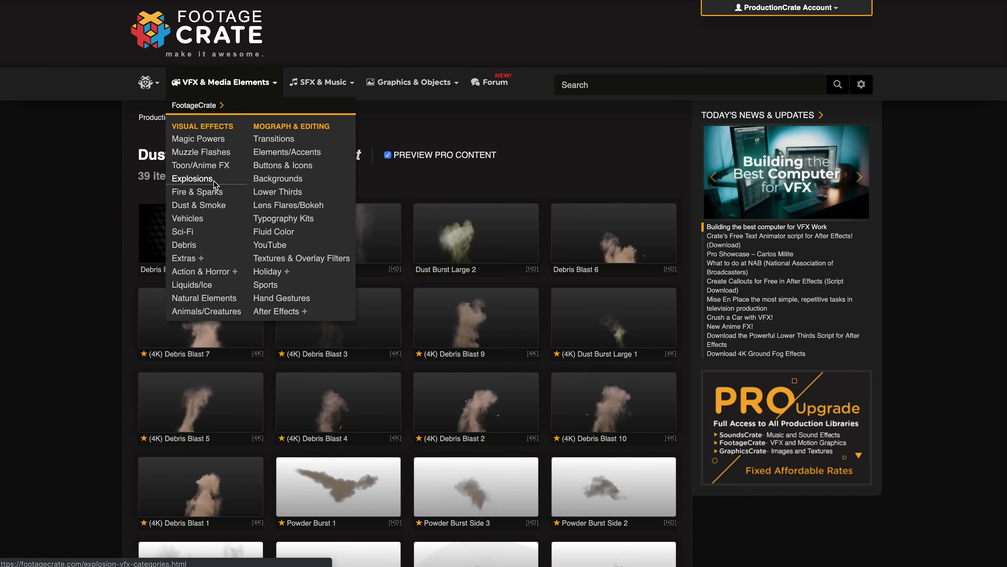
pyautogui.click(198, 205)
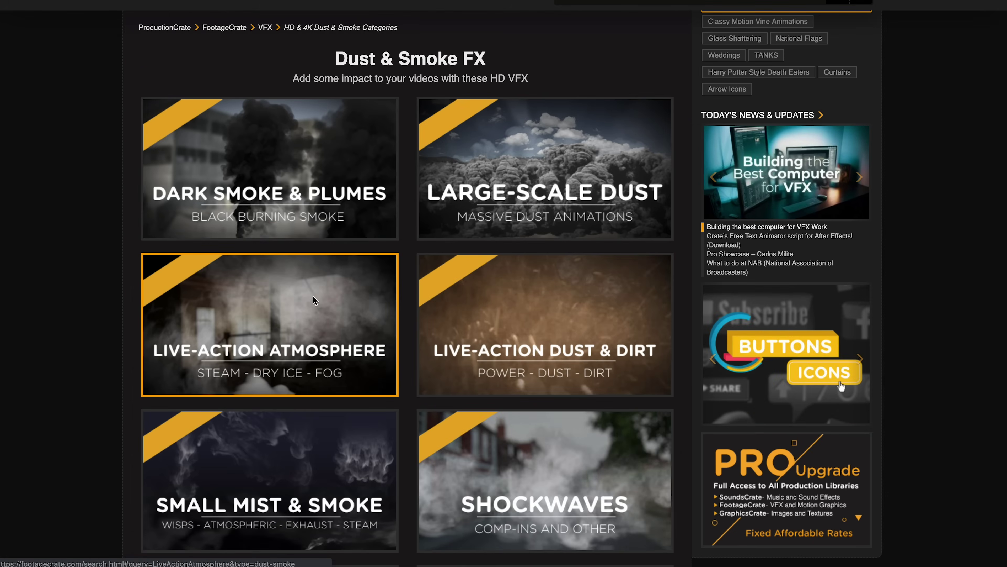
pyautogui.scroll(-3, 390, 326)
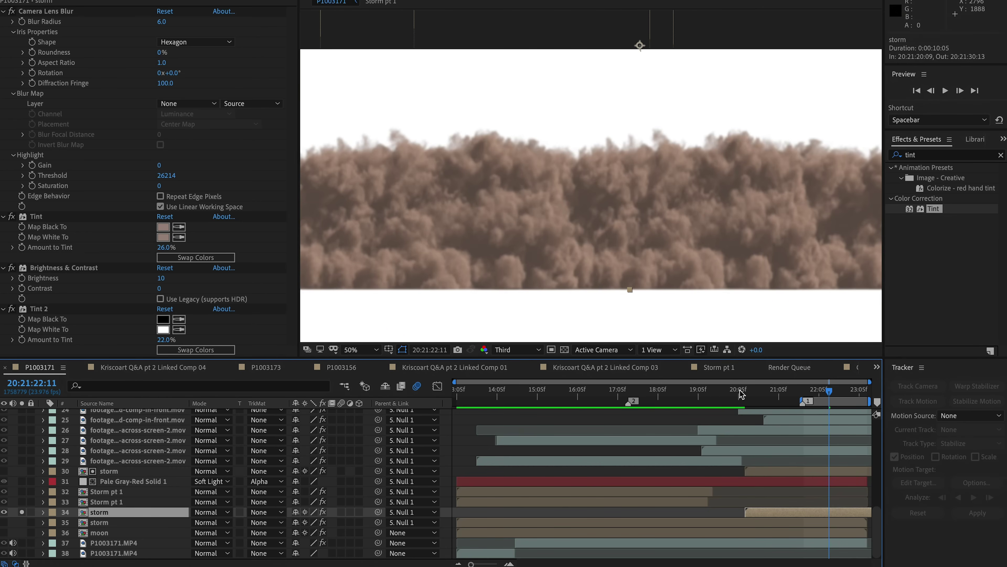
# Step: Unsolo layers 34 and 29 to show the full storm composite, and pan the viewer up and back
pyautogui.click(22, 511)
pyautogui.scroll(6, 138, 484)
pyautogui.scroll(-6, 139, 484)
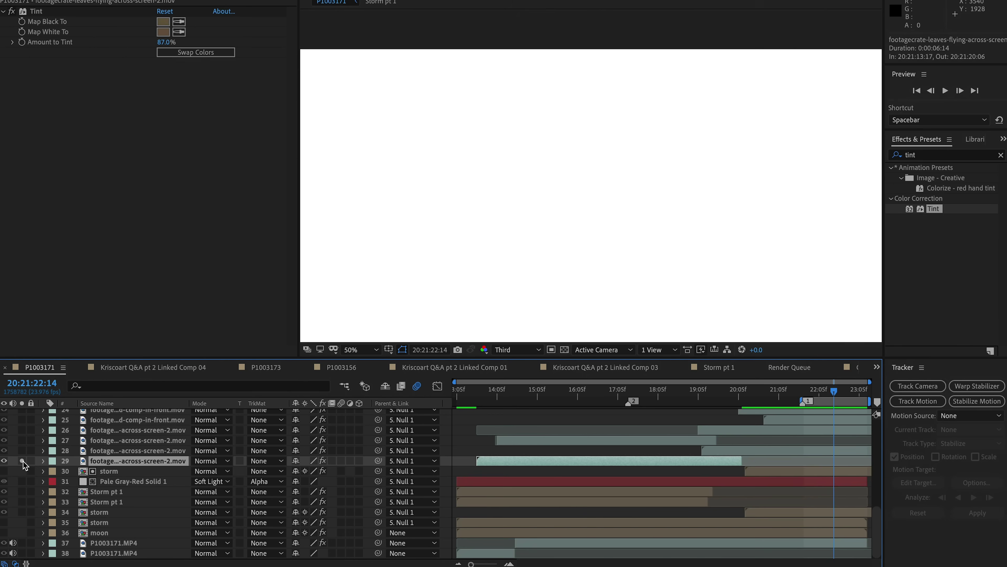
pyautogui.click(22, 460)
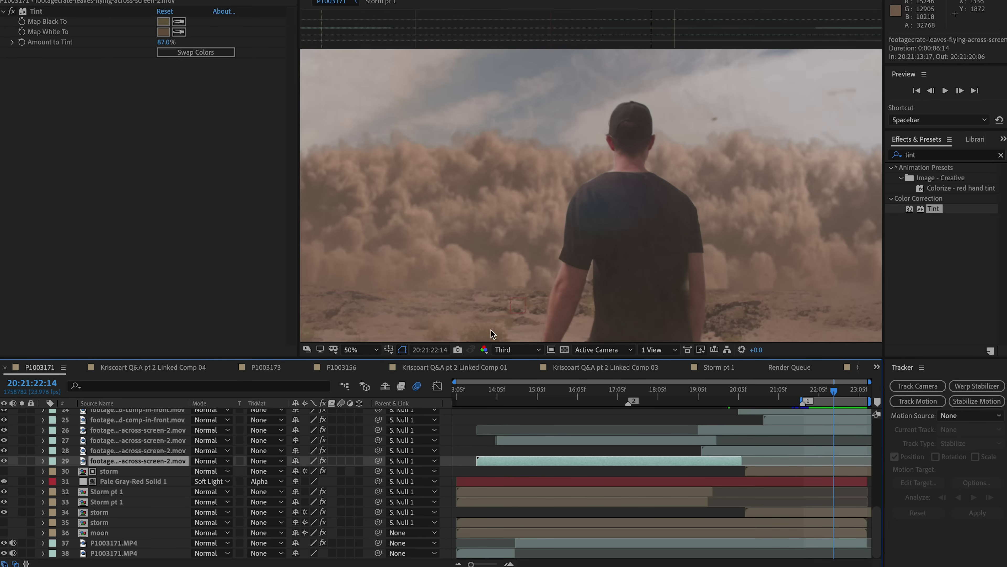
pyautogui.moveTo(496, 308); pyautogui.dragTo(494, 248)
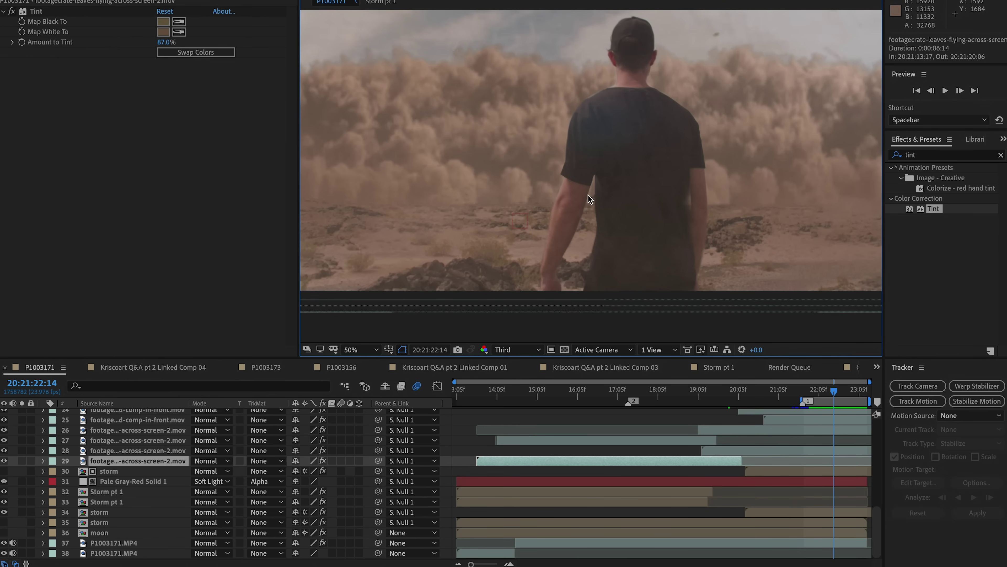
pyautogui.moveTo(608, 140); pyautogui.dragTo(611, 198)
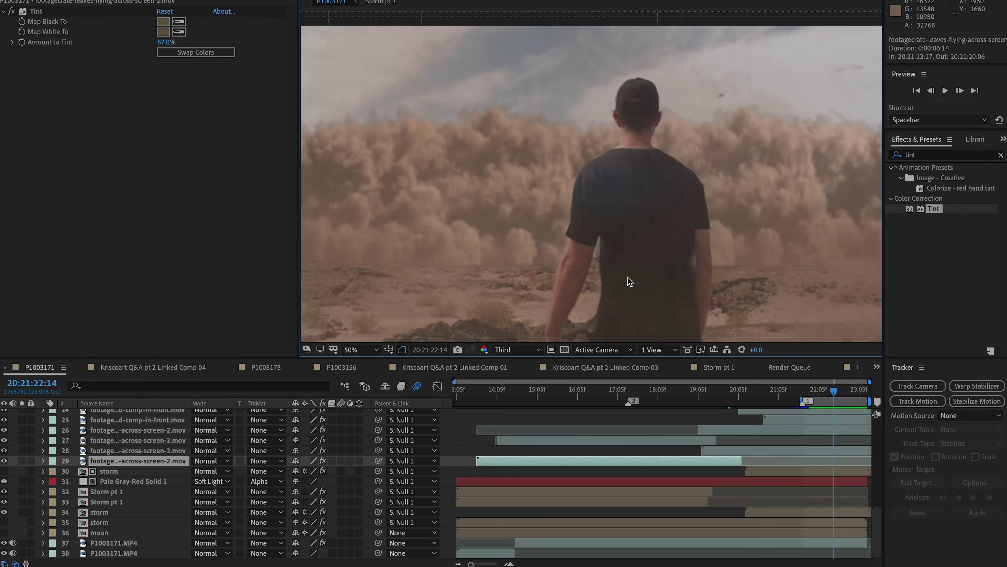
# Step: Solo flying-leaves layers 28, 27 and 26 so only the leaves show over white
pyautogui.click(134, 454)
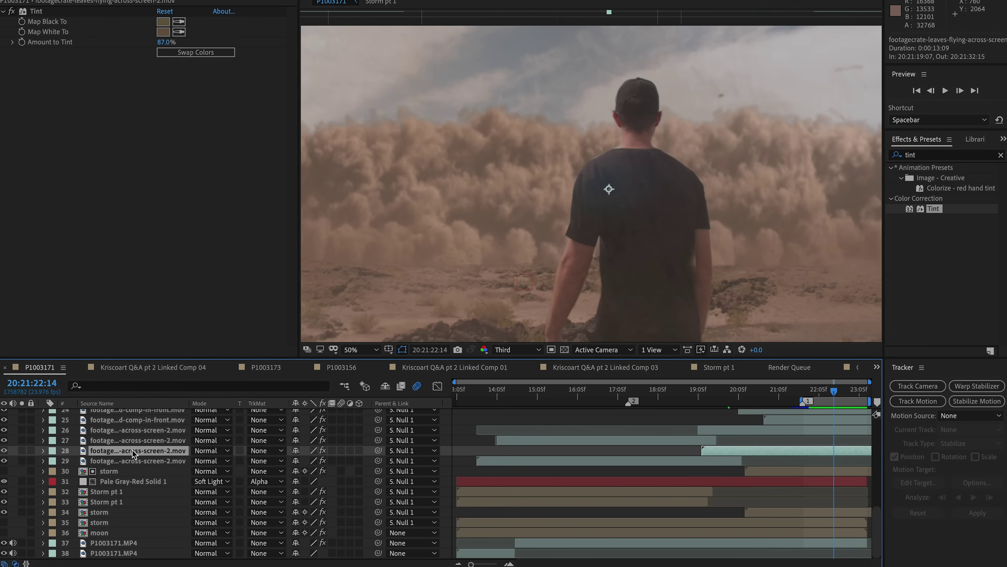
pyautogui.click(22, 452)
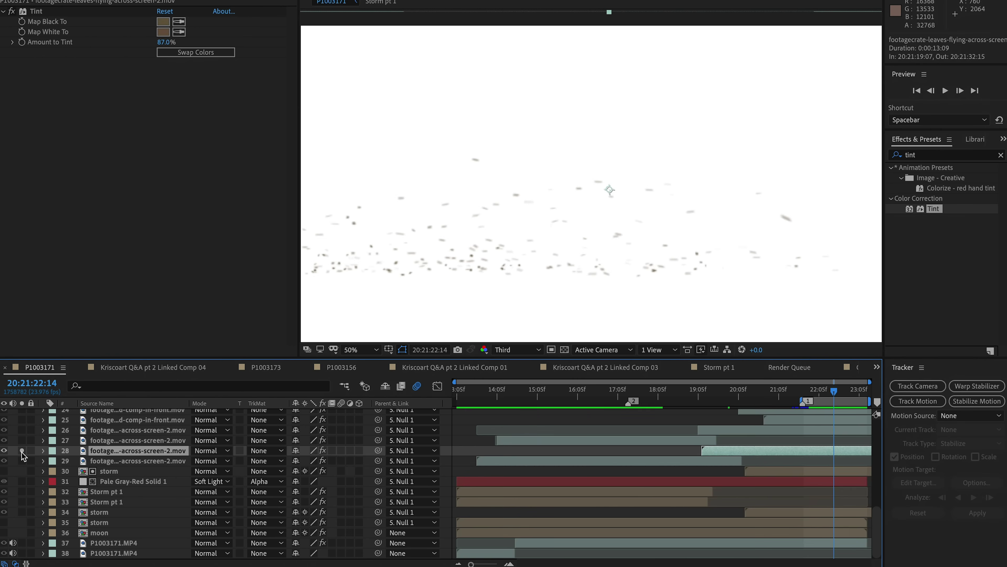
pyautogui.click(22, 452)
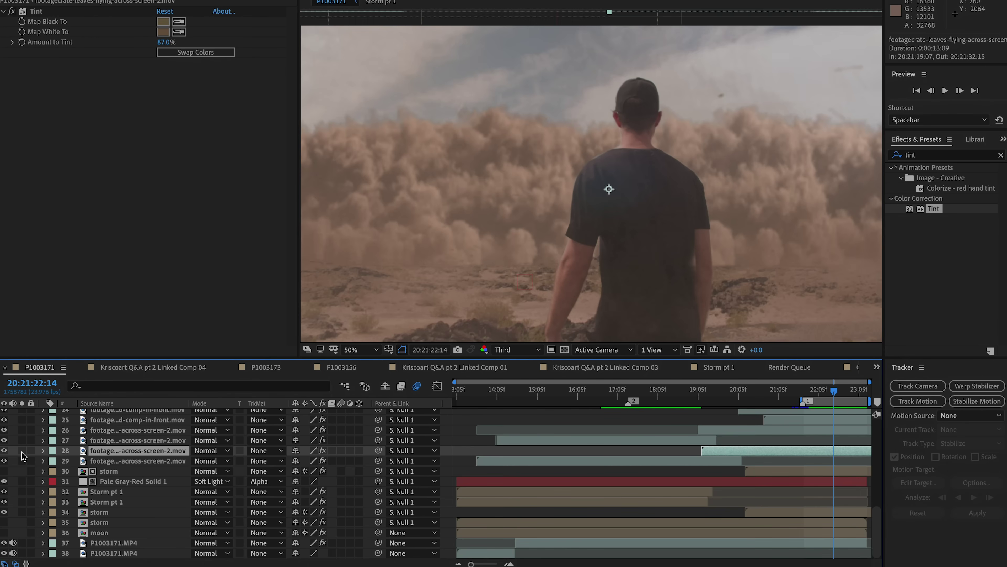
pyautogui.click(22, 452)
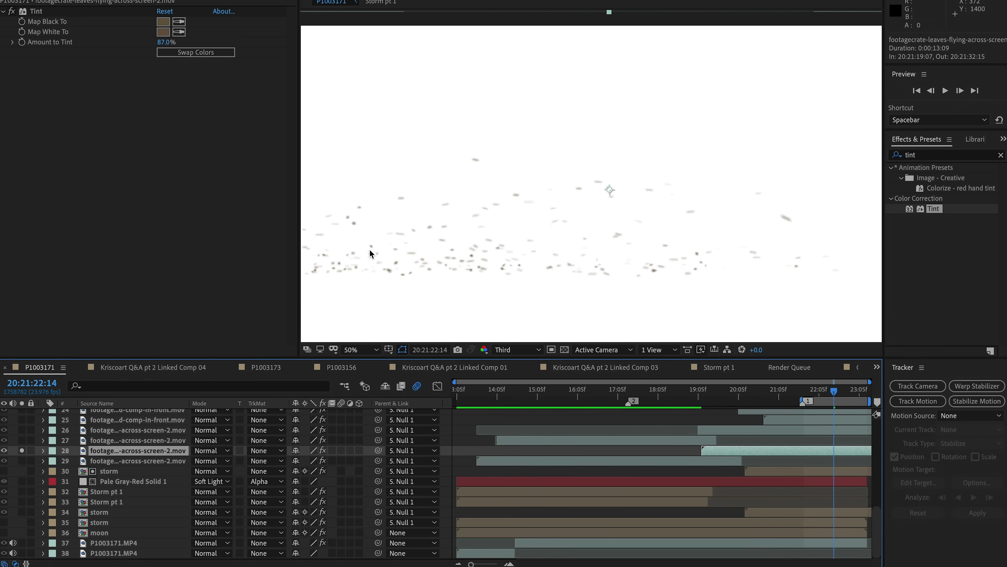
pyautogui.moveTo(21, 440); pyautogui.dragTo(22, 431)
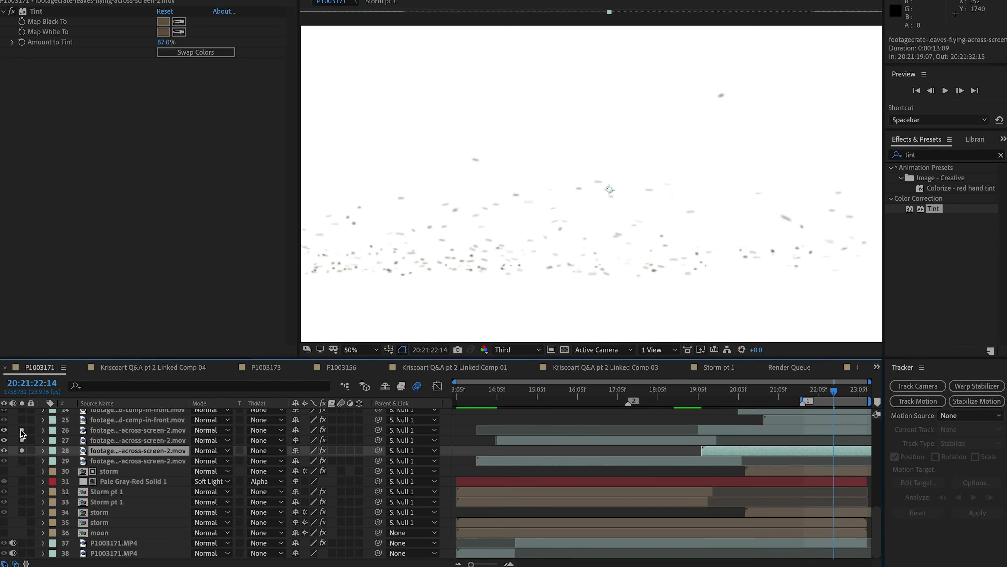
pyautogui.scroll(5, 21, 434)
# Step: Solo mist layers 12 and 13 and scrub to frame 20:21:23:02
pyautogui.click(22, 492)
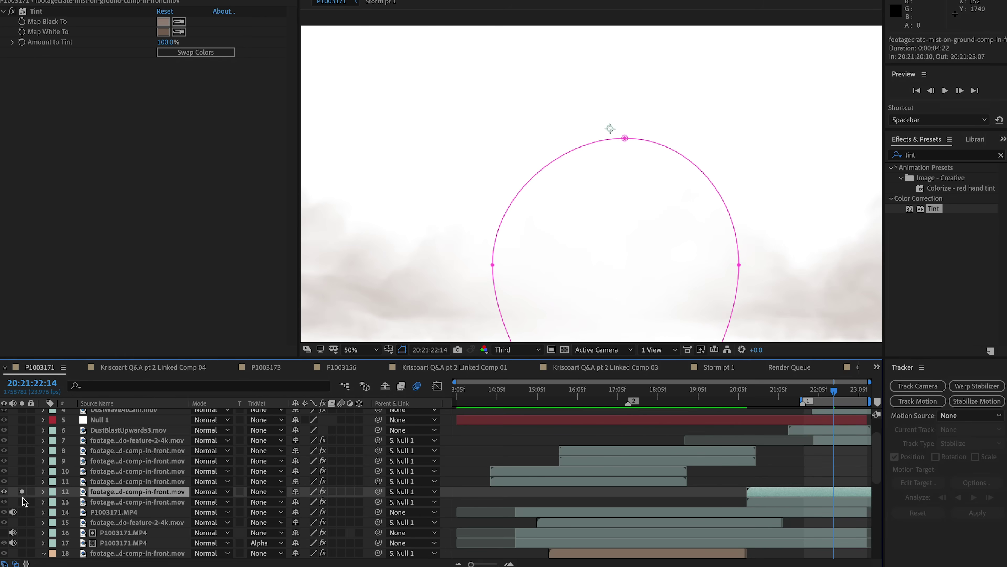
pyautogui.click(22, 501)
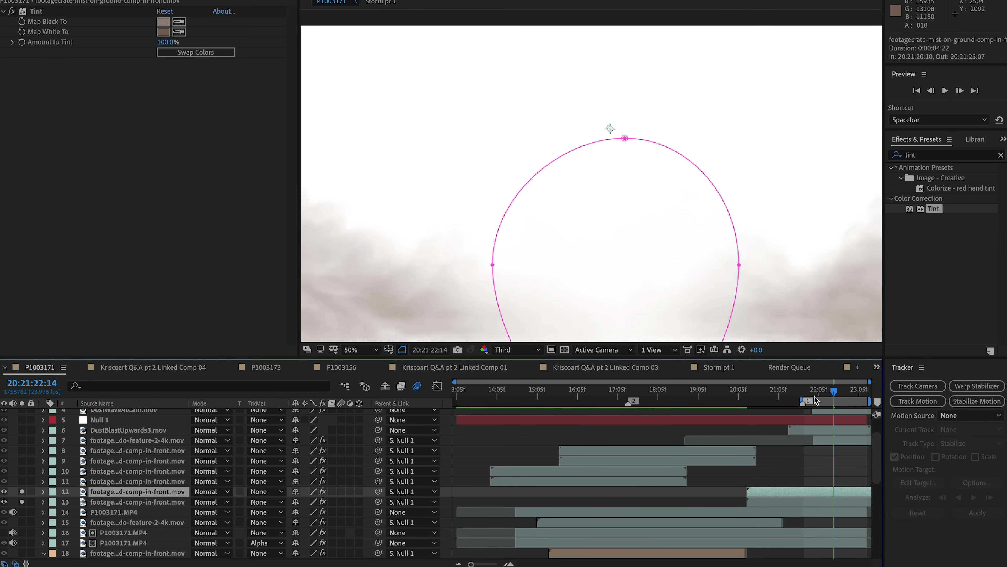
pyautogui.moveTo(834, 391); pyautogui.dragTo(852, 393)
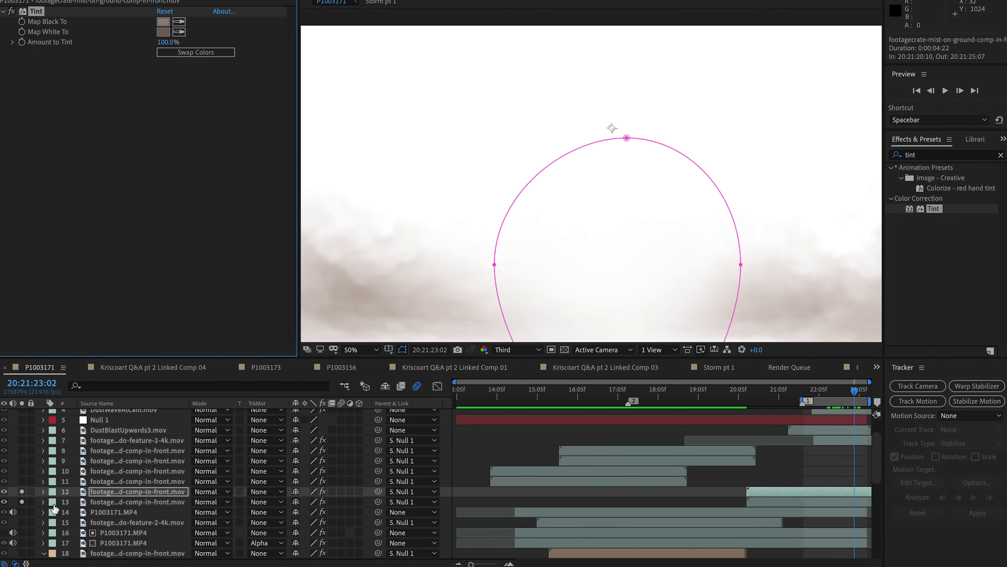
# Step: Unsolo layer 12, reframe the composite in the viewer, and select mist layer 20
pyautogui.click(22, 492)
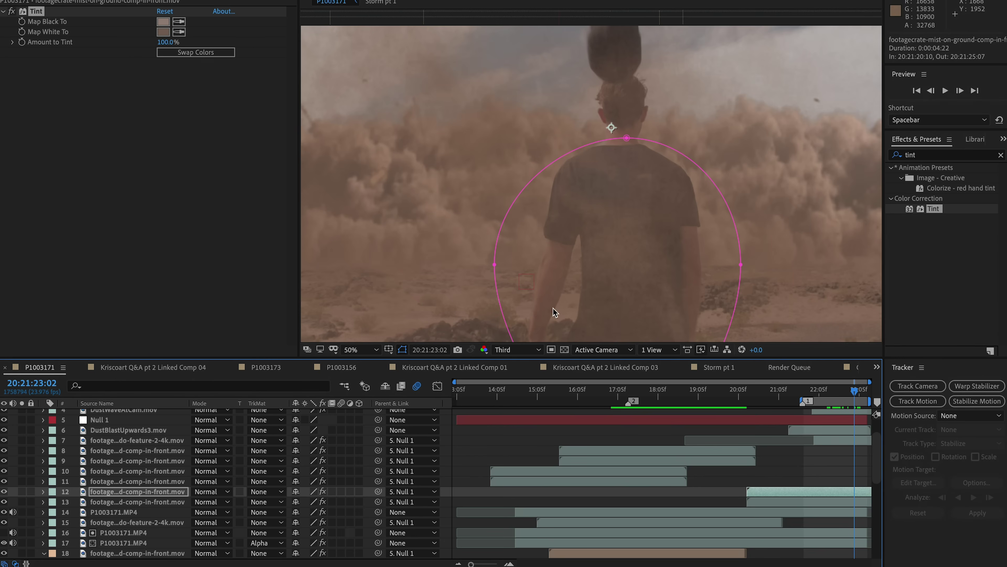
pyautogui.scroll(-2, 537, 290)
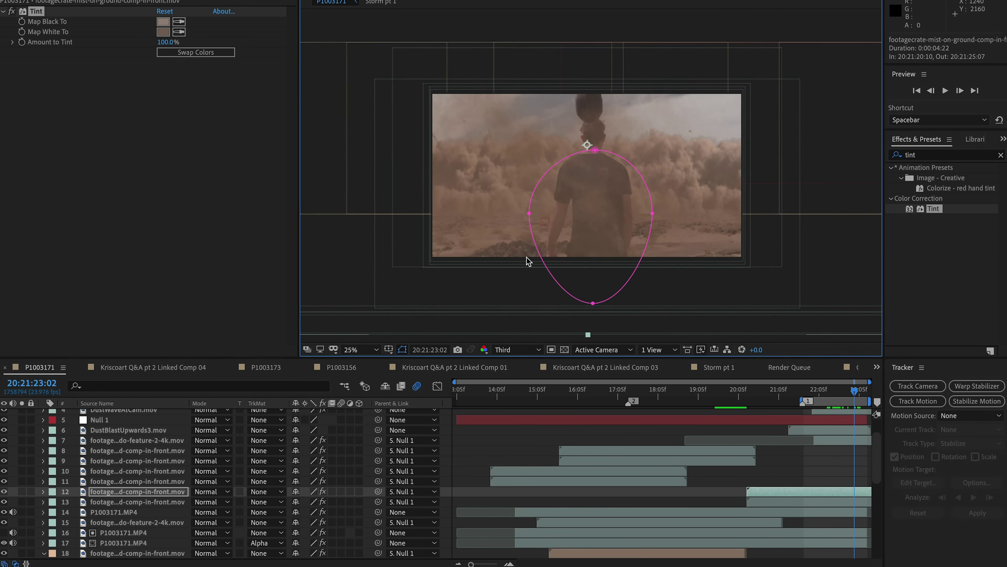
pyautogui.moveTo(589, 181); pyautogui.dragTo(590, 212)
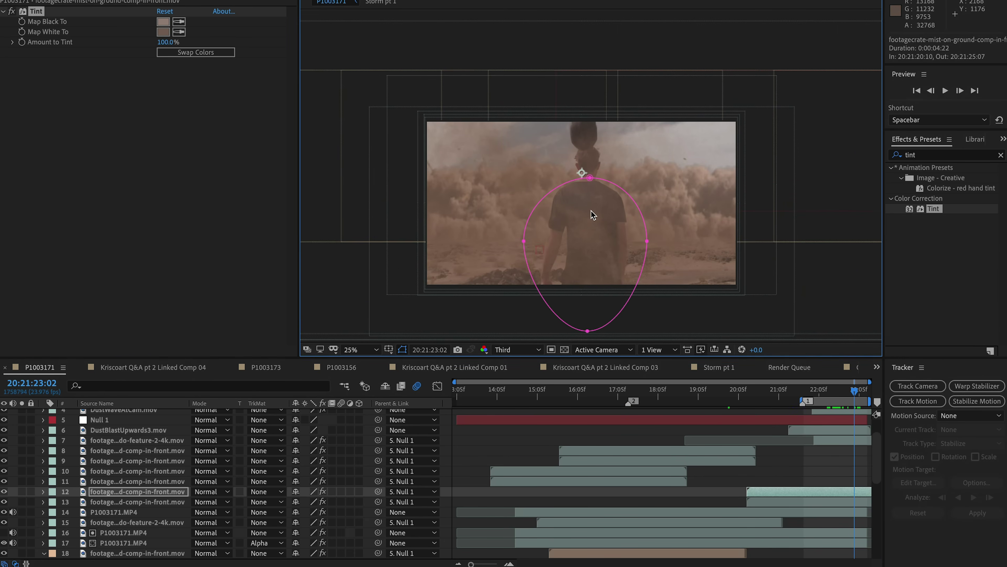
pyautogui.scroll(2, 591, 210)
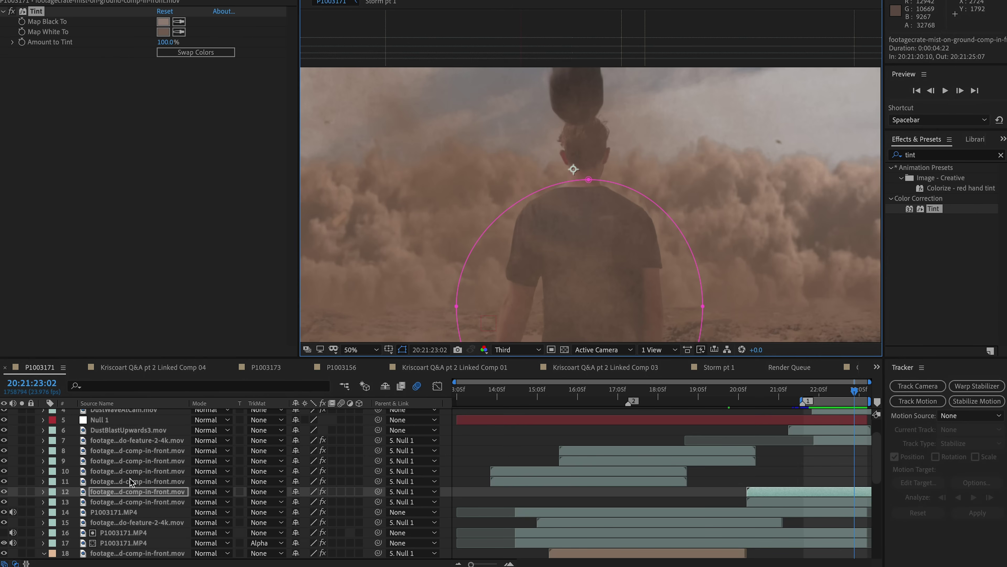
pyautogui.scroll(-3, 135, 482)
pyautogui.click(133, 492)
pyautogui.scroll(-3, 131, 500)
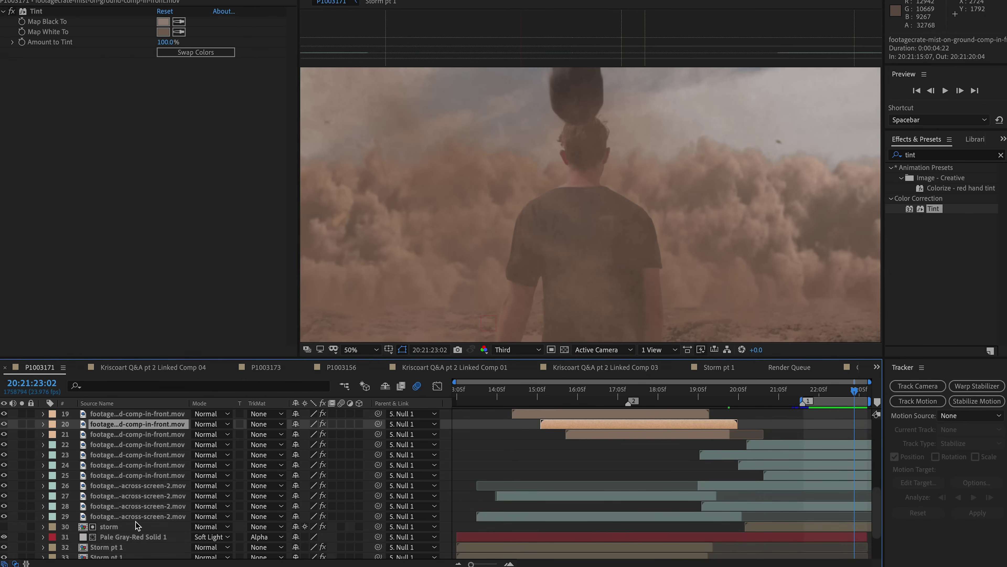
# Step: Select and solo flying-leaves layer 26 to inspect its Tint, panning the viewer around it
pyautogui.click(148, 487)
pyautogui.click(22, 485)
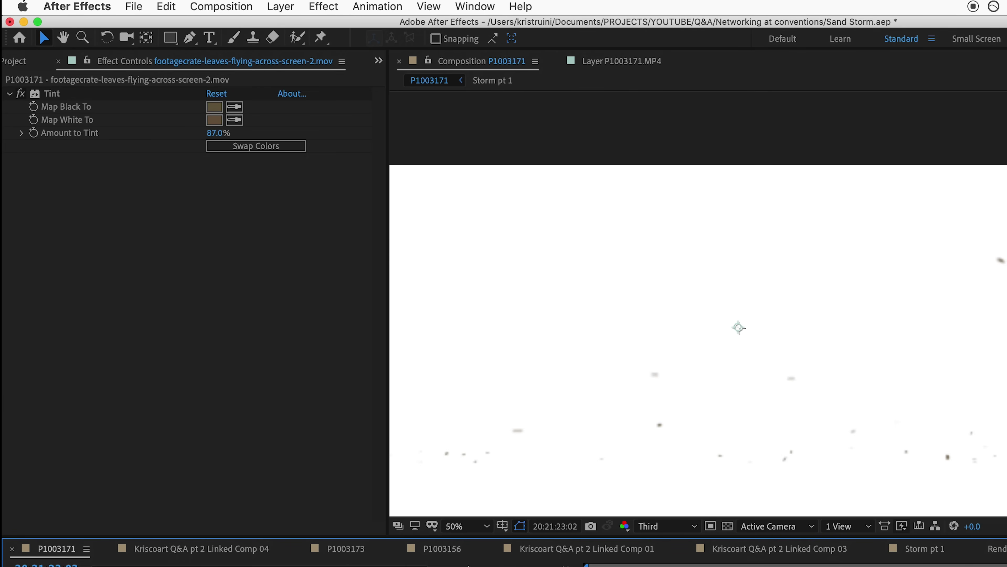
pyautogui.press('h')
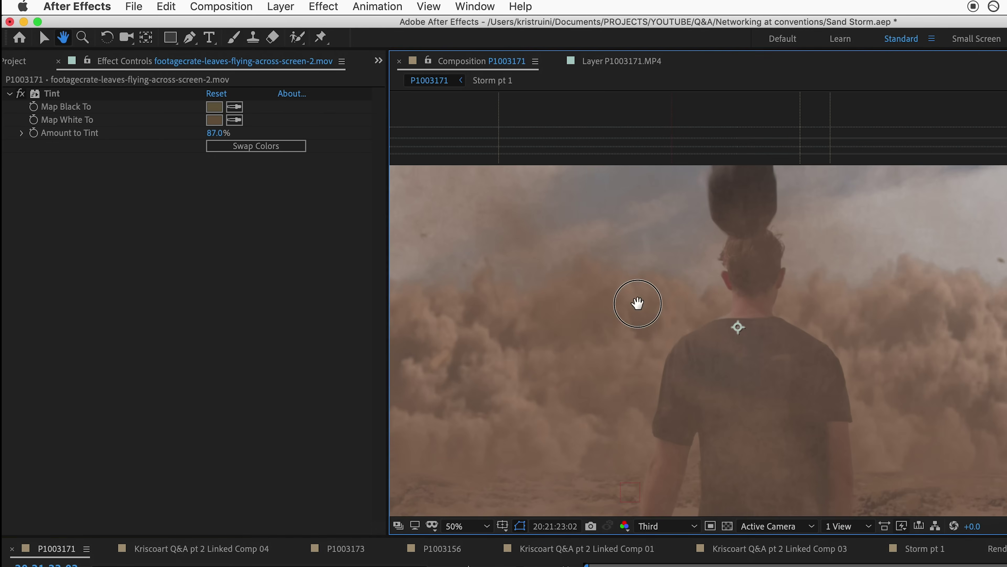
pyautogui.scroll(3, 631, 349)
pyautogui.press('v')
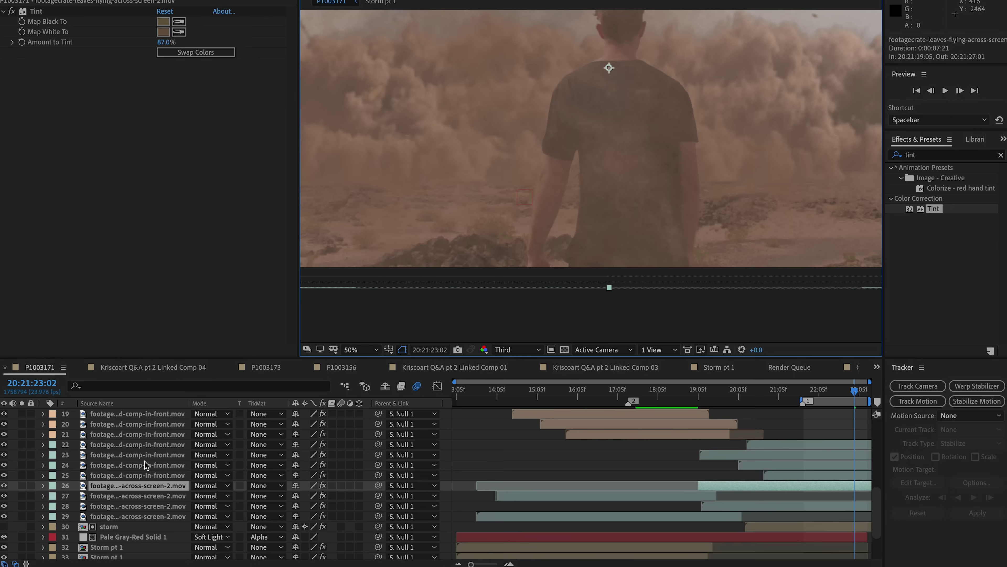
pyautogui.scroll(5, 146, 469)
pyautogui.scroll(2, 146, 469)
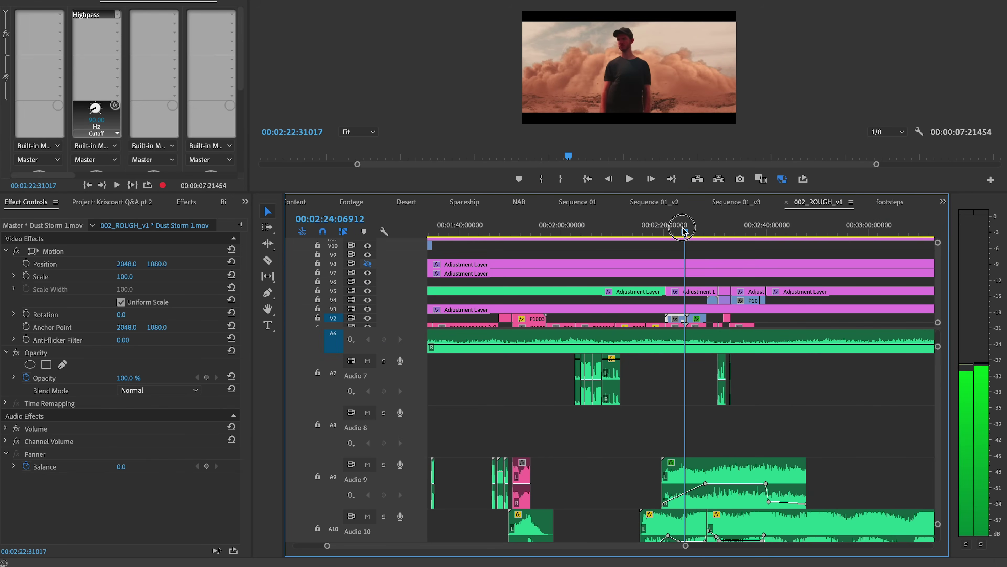
# Step: Move the playhead to the man's close-up and the following shot, scrolling down the audio tracks
pyautogui.click(688, 228)
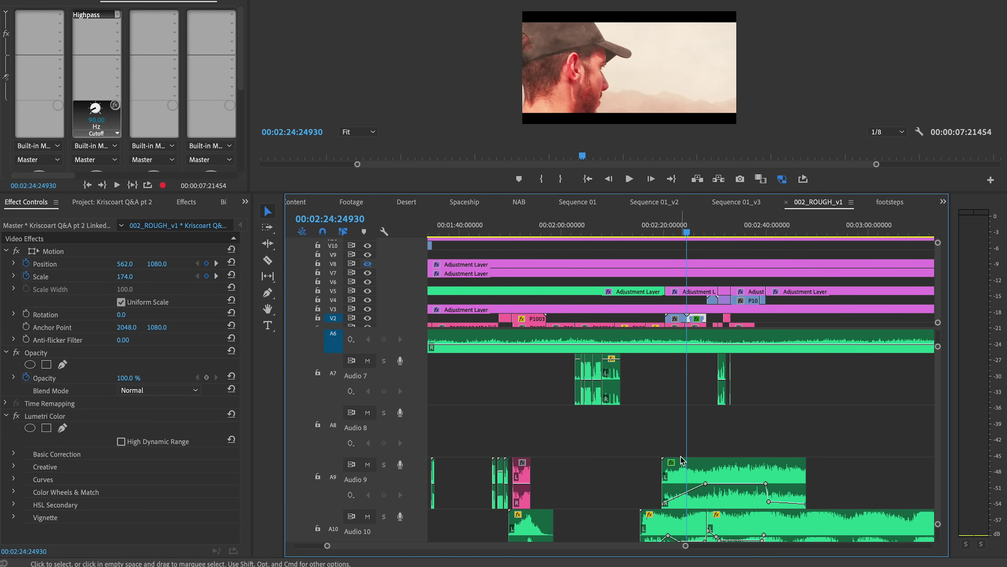
pyautogui.scroll(-3, 681, 460)
pyautogui.scroll(2, 681, 461)
pyautogui.click(717, 229)
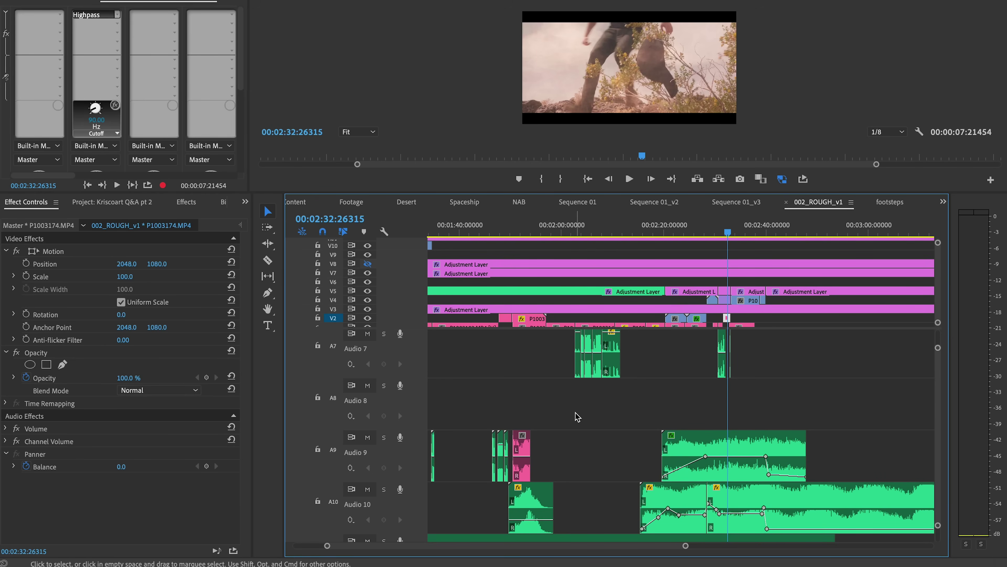
pyautogui.scroll(-4, 575, 416)
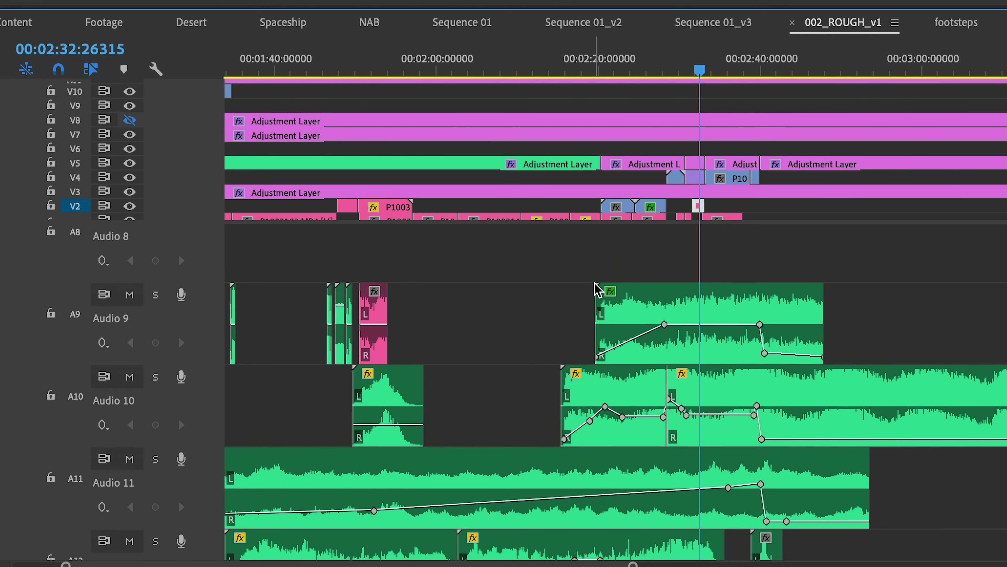
pyautogui.scroll(1, 650, 365)
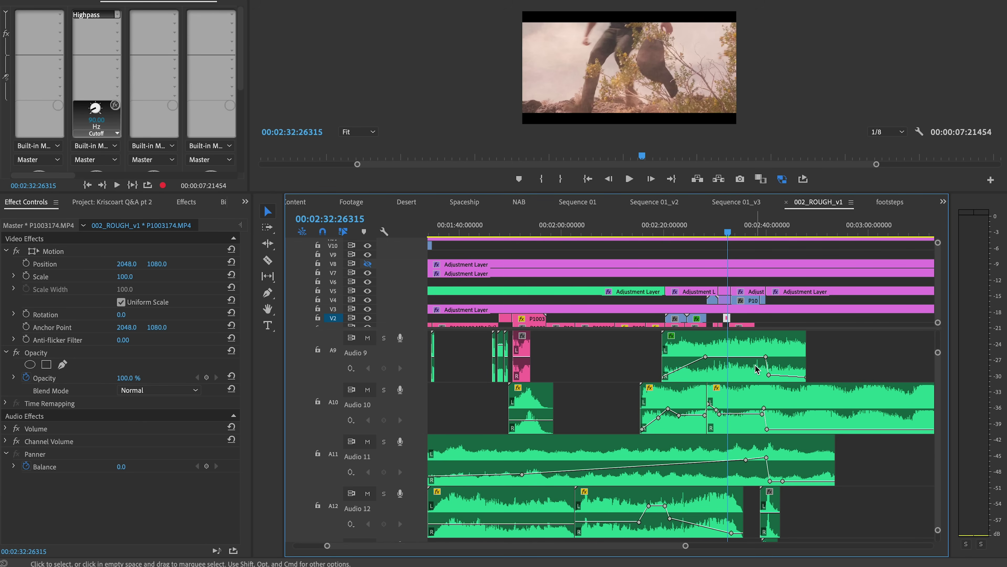
pyautogui.scroll(-3, 755, 371)
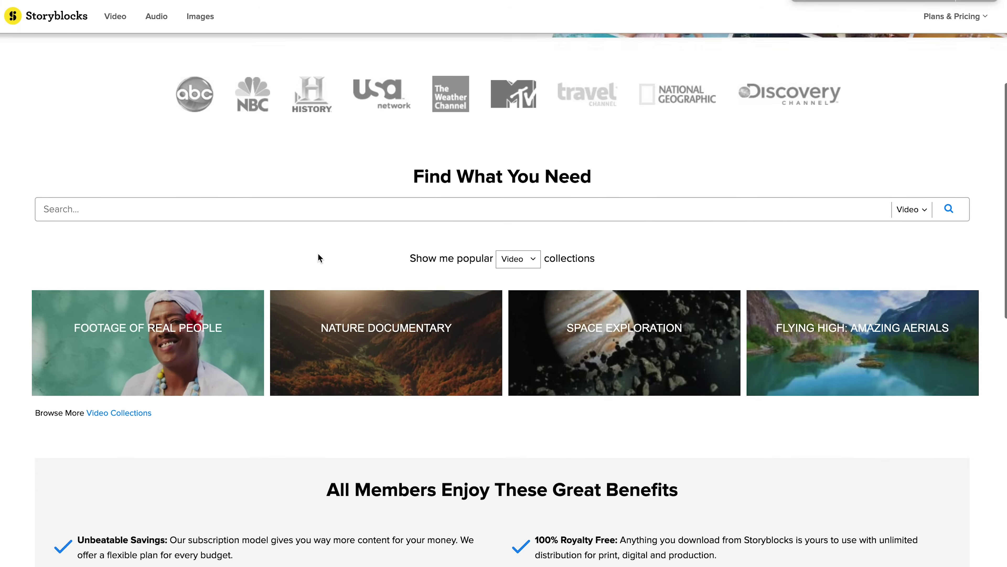
# Step: Search the Storyblocks audio library for 'debris'
pyautogui.scroll(5, 321, 256)
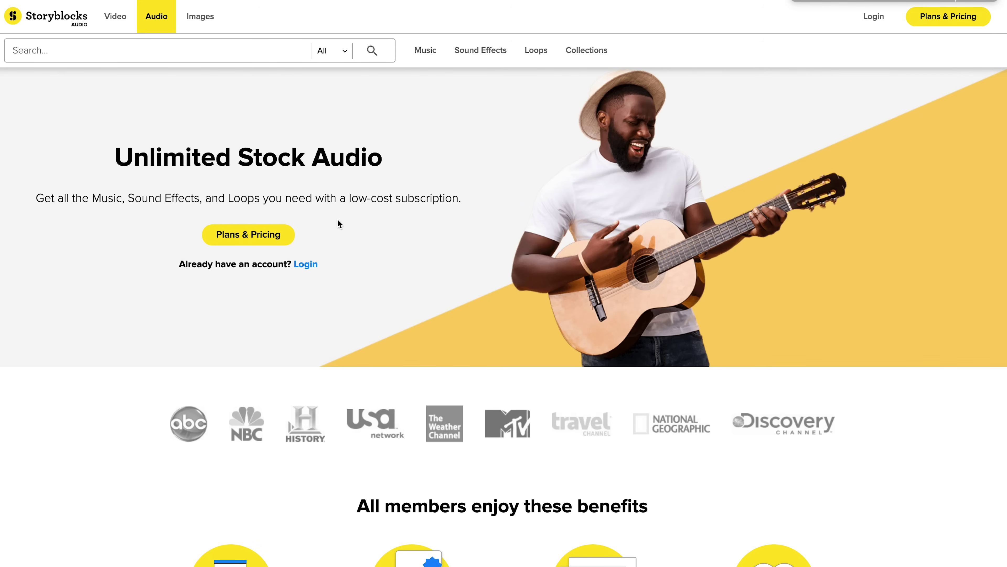
pyautogui.scroll(-15, 444, 209)
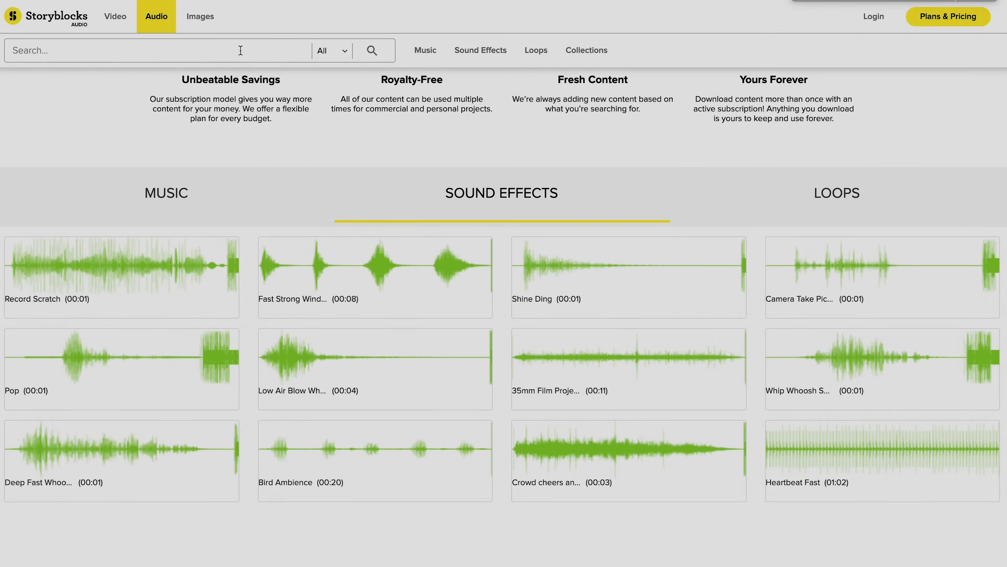
pyautogui.write('debris')
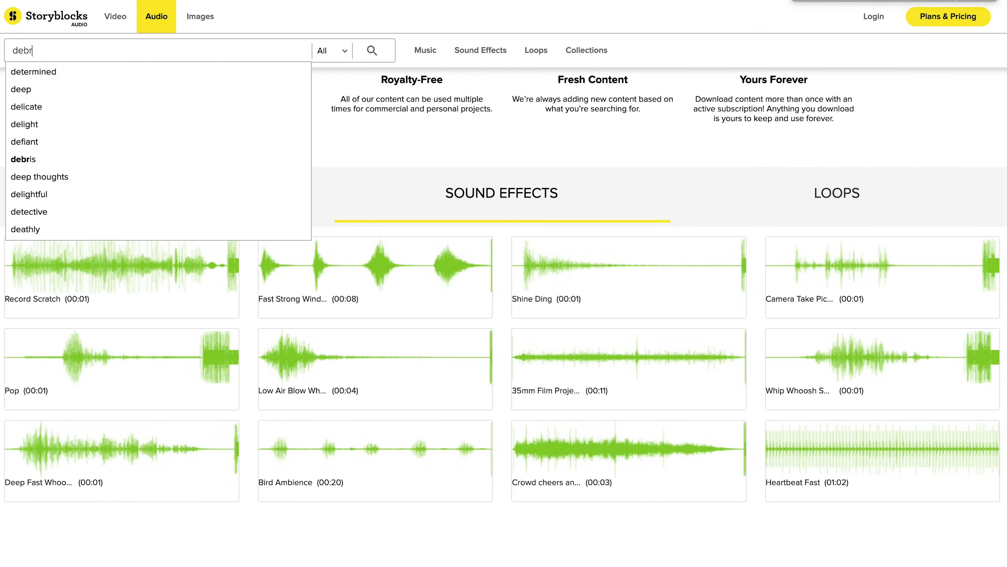
pyautogui.press('Return')
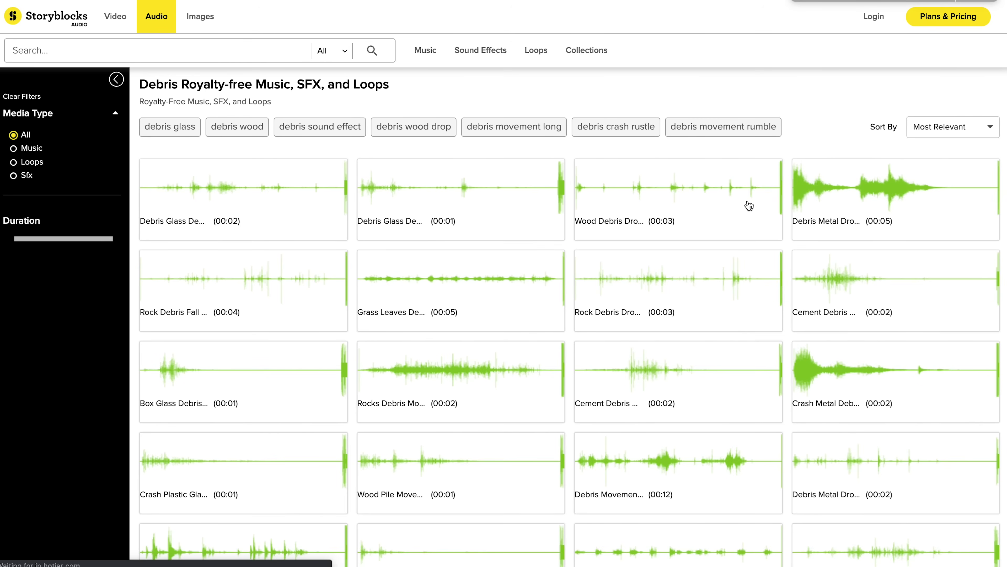
# Step: Scroll through the debris results and return to the search box
pyautogui.scroll(-6, 748, 206)
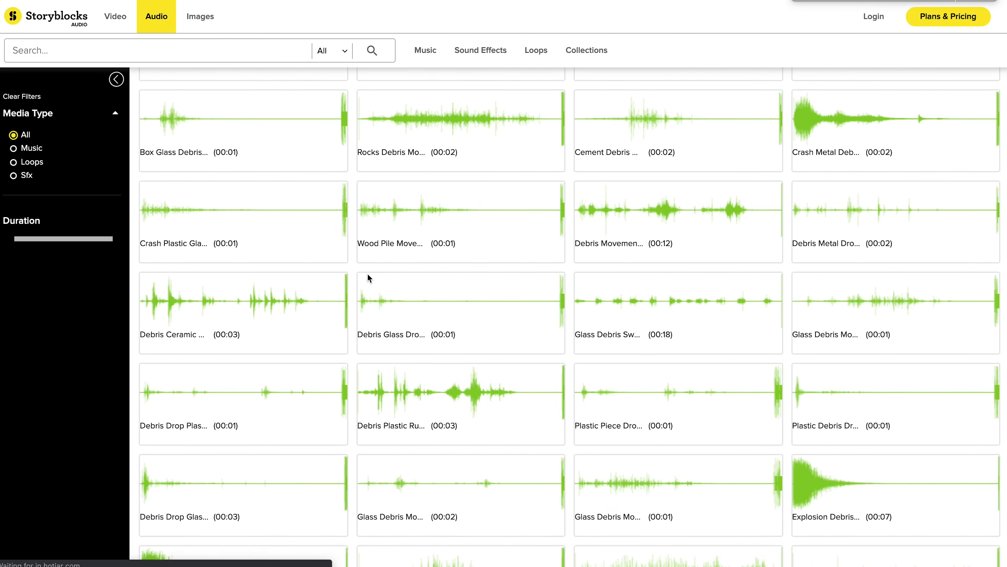
pyautogui.scroll(-1, 338, 249)
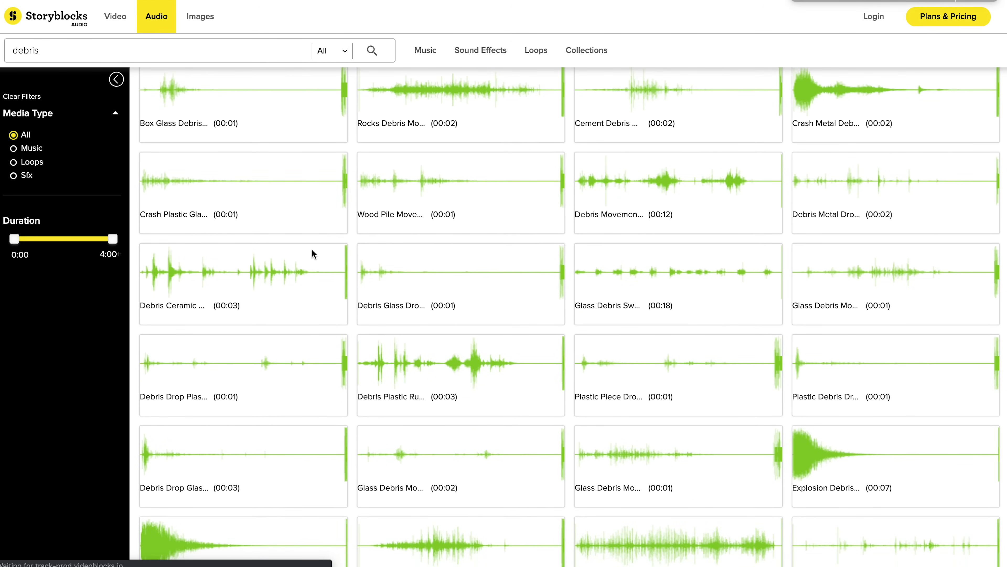
pyautogui.scroll(6, 337, 219)
pyautogui.scroll(1, 336, 221)
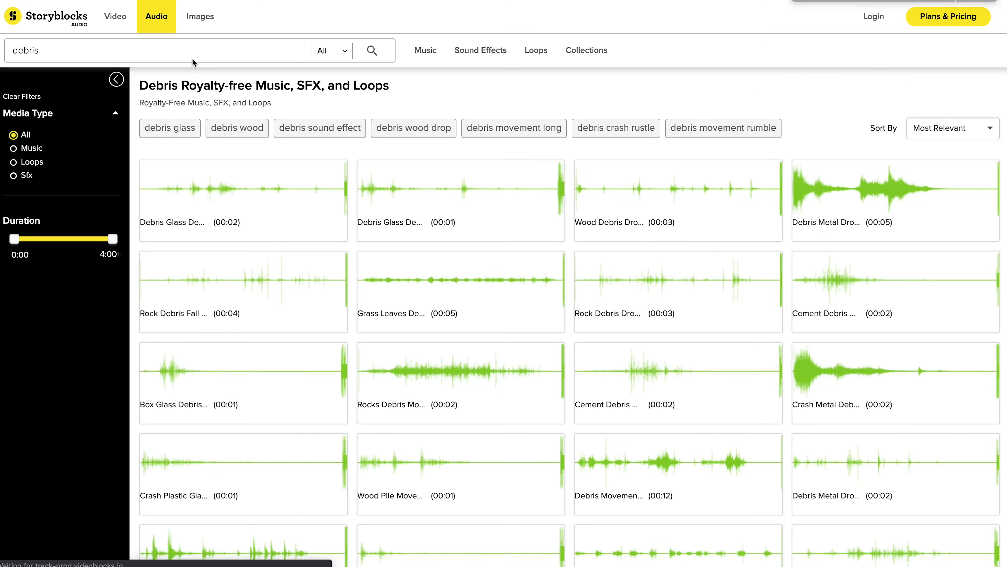
pyautogui.click(193, 50)
# Step: Replace 'debris' with 'rumble' in the search field and run the search
pyautogui.doubleClick(193, 50)
pyautogui.write('rumble')
pyautogui.press('Return')
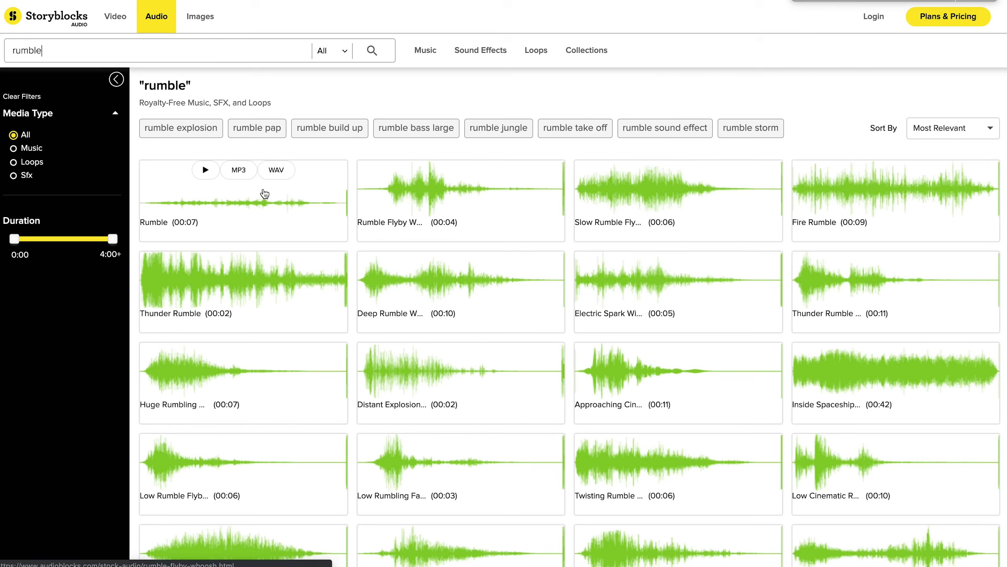